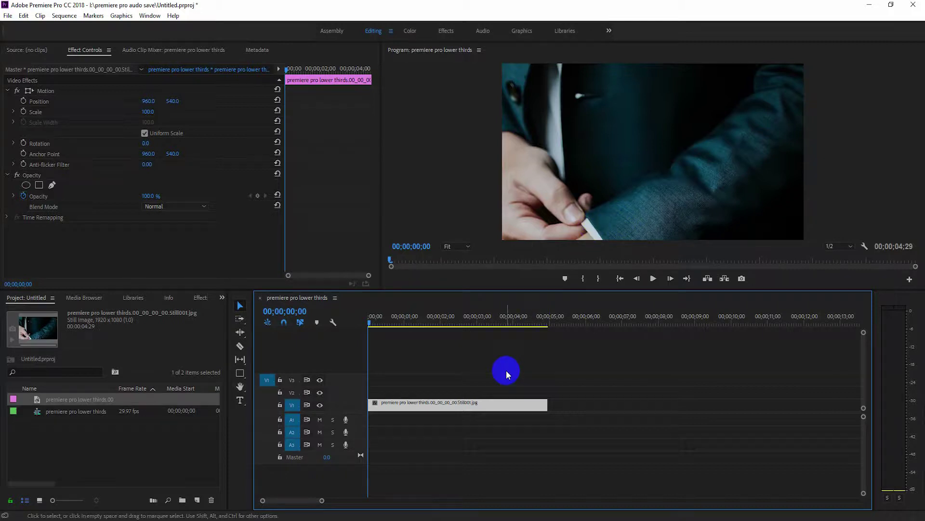
# Step: Select the Type tool to write text over the still in the lower-thirds sequence
pyautogui.click(240, 401)
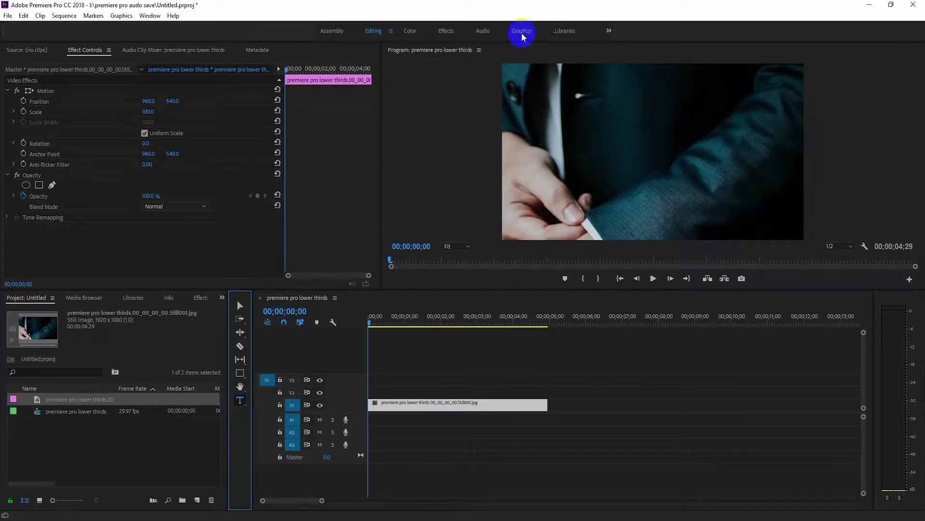
# Step: Show the Essential Graphics panel in Edit mode with its New Layer choices listed
pyautogui.click(150, 19)
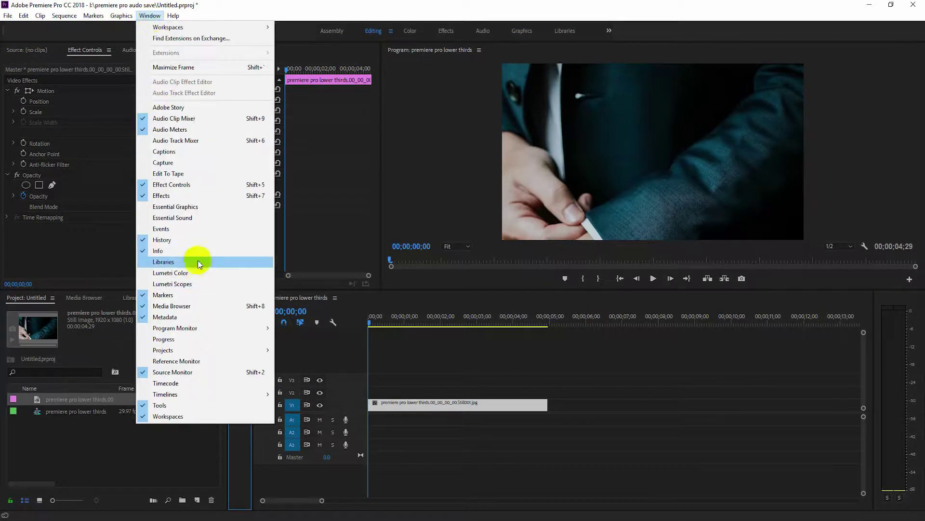
pyautogui.click(179, 208)
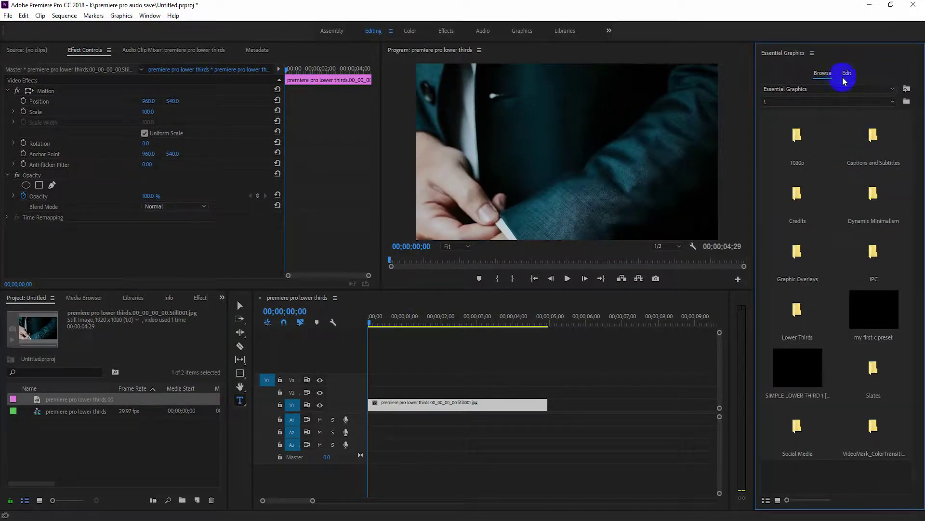
pyautogui.click(847, 74)
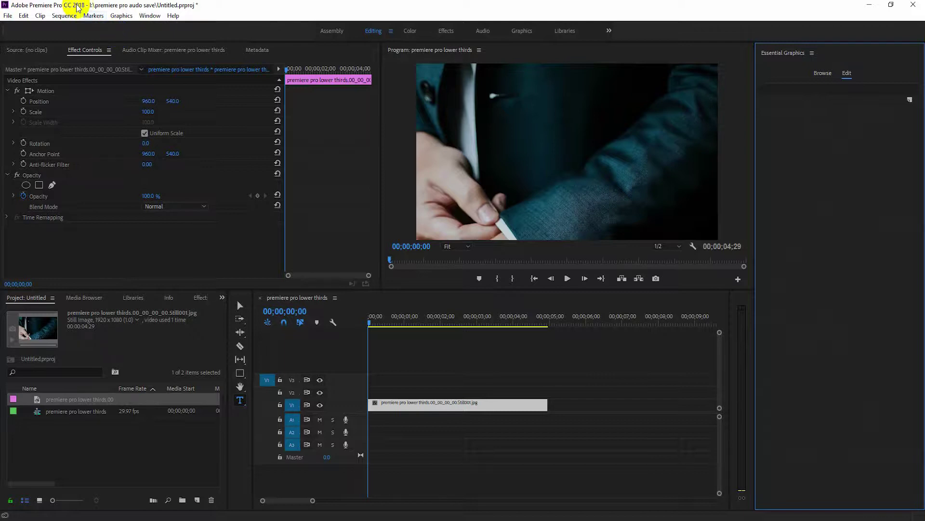
pyautogui.click(404, 249)
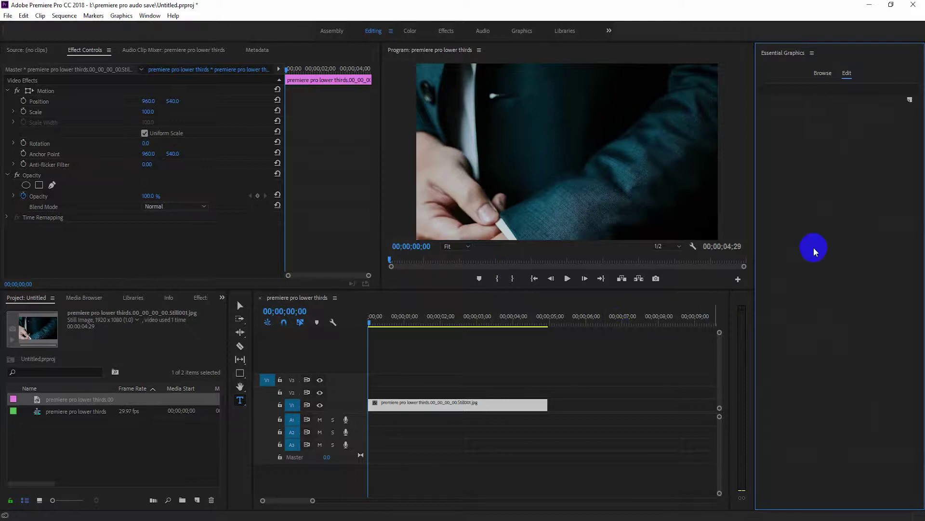
pyautogui.click(911, 100)
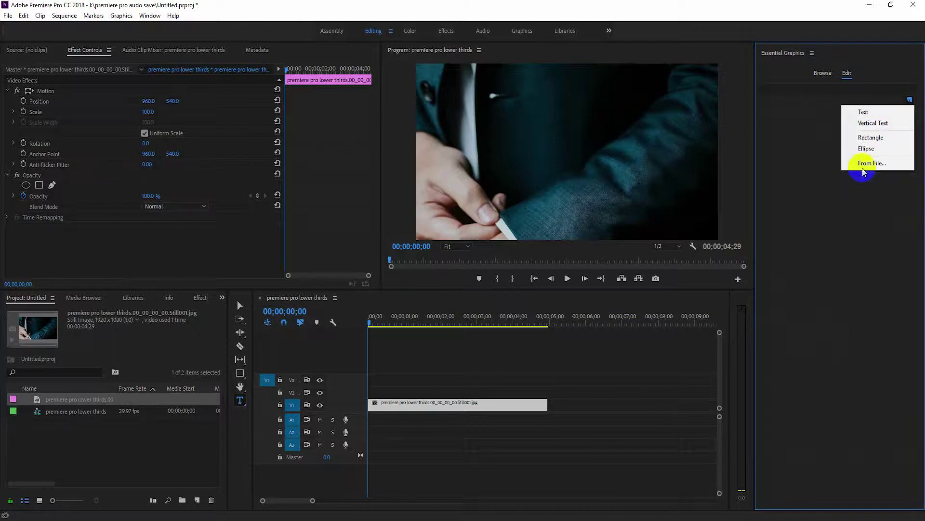
# Step: Add a Georgia Bold 'Md MOstafizur' text layer centred vertically and horizontally in the frame
pyautogui.click(861, 113)
pyautogui.click(819, 294)
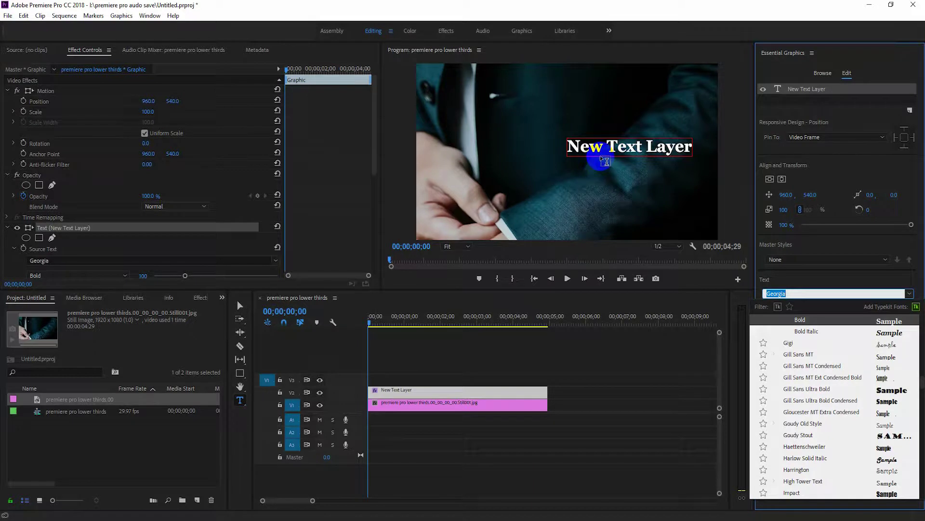
pyautogui.click(770, 180)
pyautogui.click(782, 179)
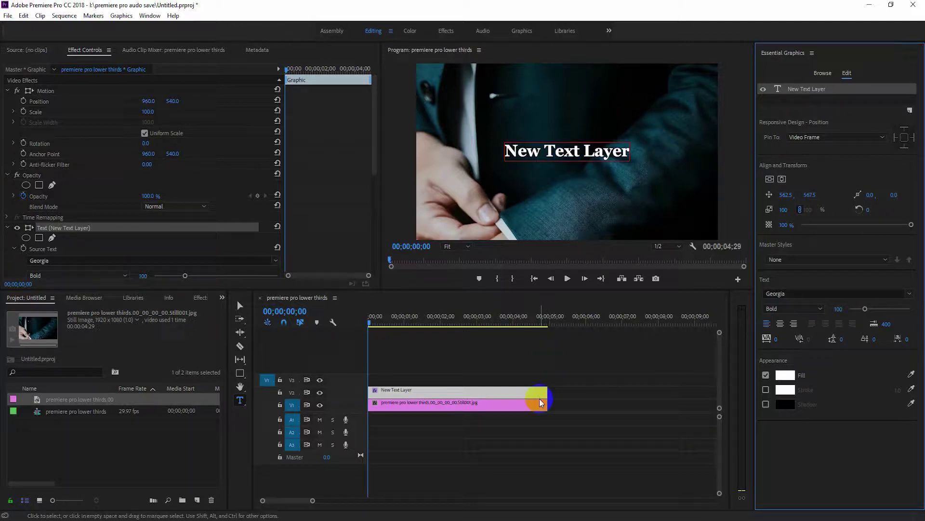
pyautogui.click(240, 306)
pyautogui.click(571, 388)
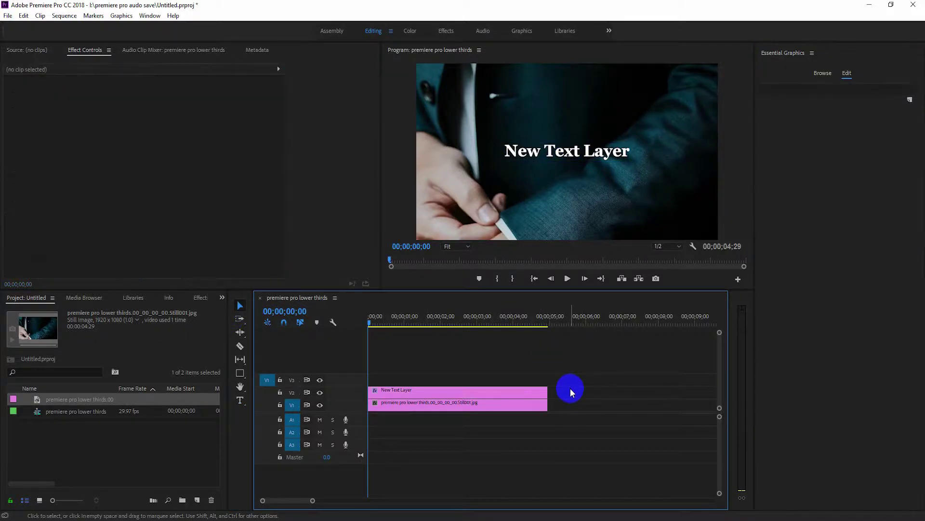
# Step: Add a second text layer 'Rahman' on its own clip, centred both ways
pyautogui.click(909, 100)
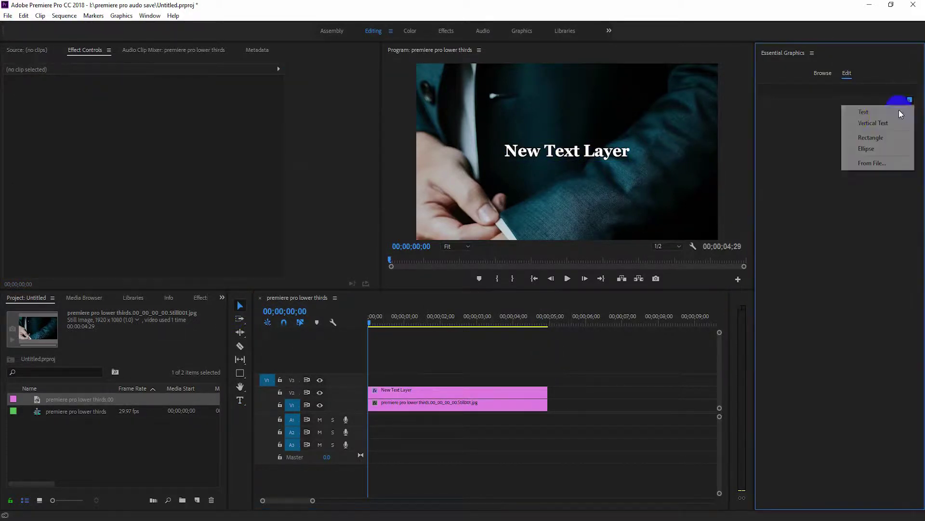
pyautogui.click(863, 110)
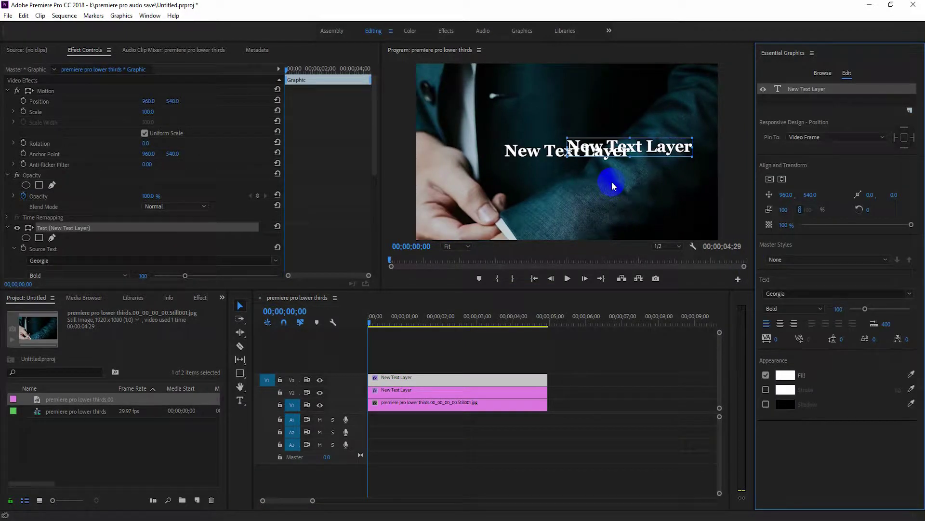
pyautogui.click(770, 179)
pyautogui.click(782, 178)
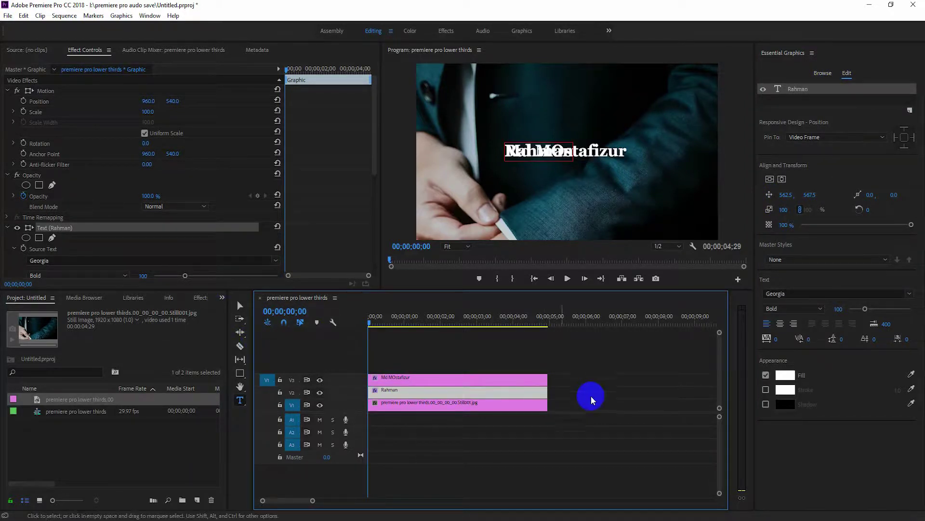
pyautogui.click(240, 306)
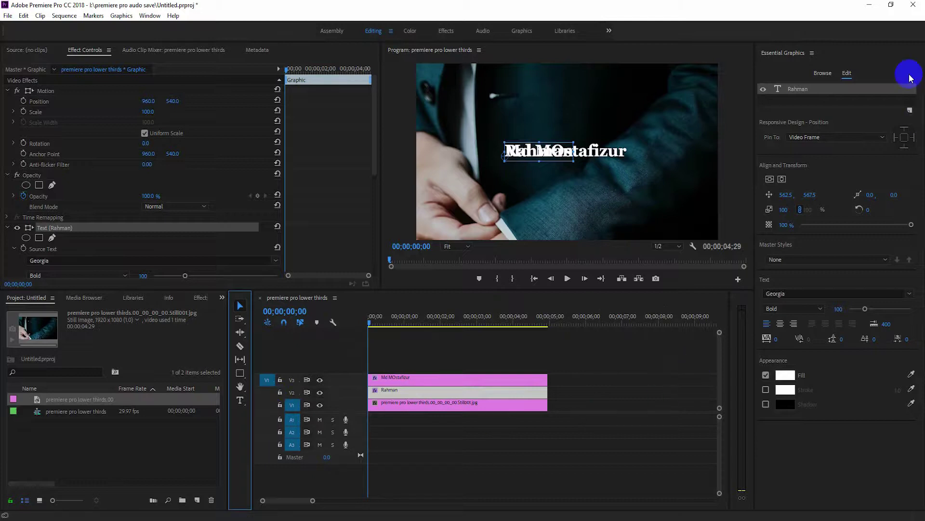
pyautogui.click(822, 74)
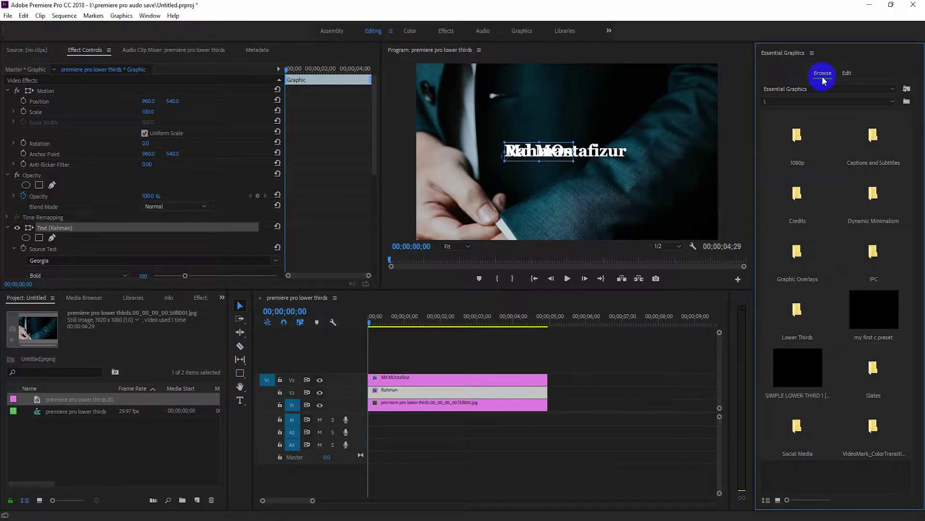
# Step: Add a rectangle shape layer and give it a soft light-teal fill
pyautogui.click(847, 73)
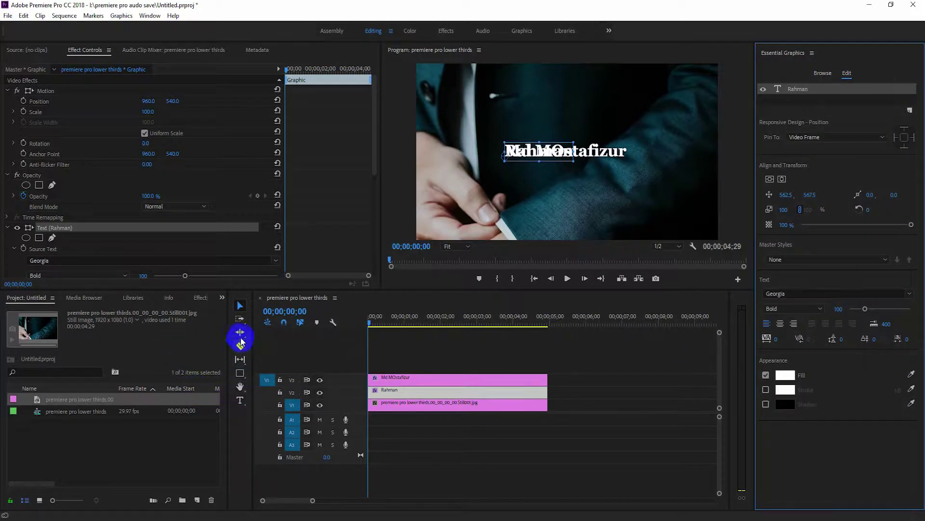
pyautogui.click(239, 374)
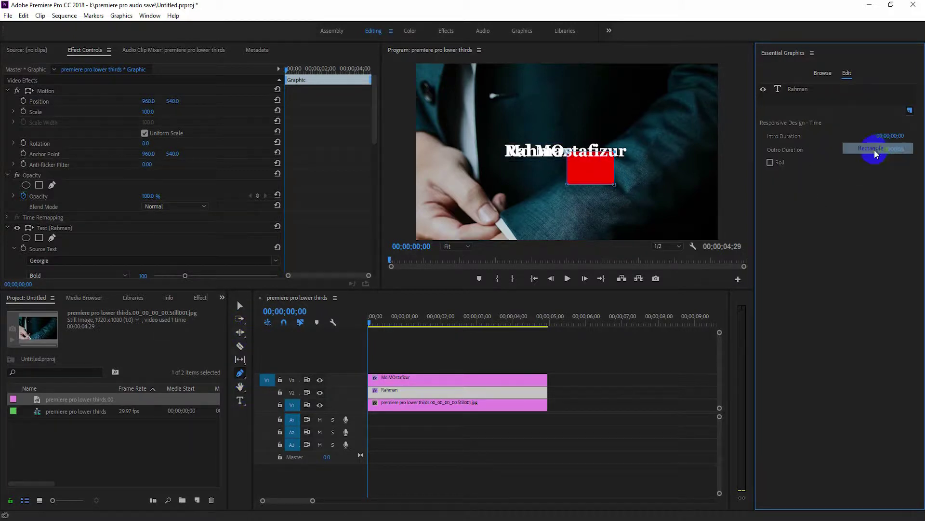
pyautogui.click(785, 274)
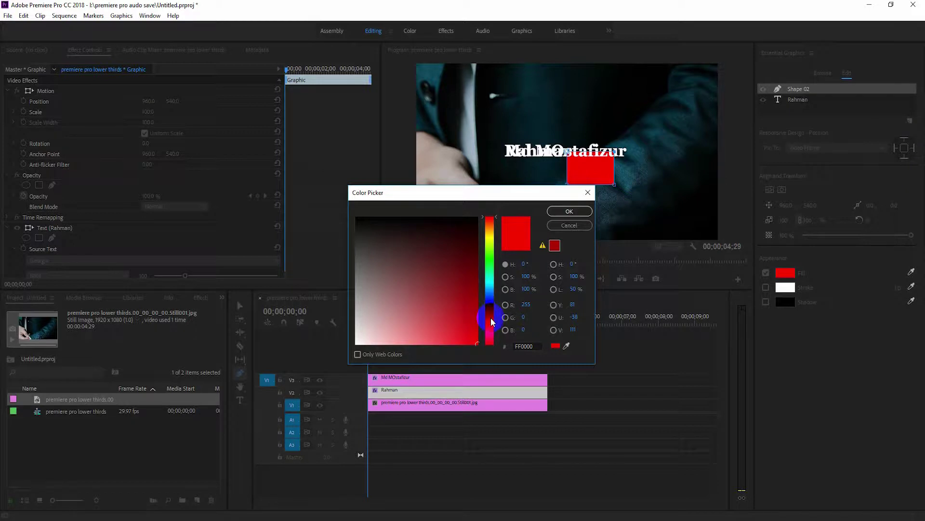
pyautogui.moveTo(491, 318); pyautogui.dragTo(490, 285)
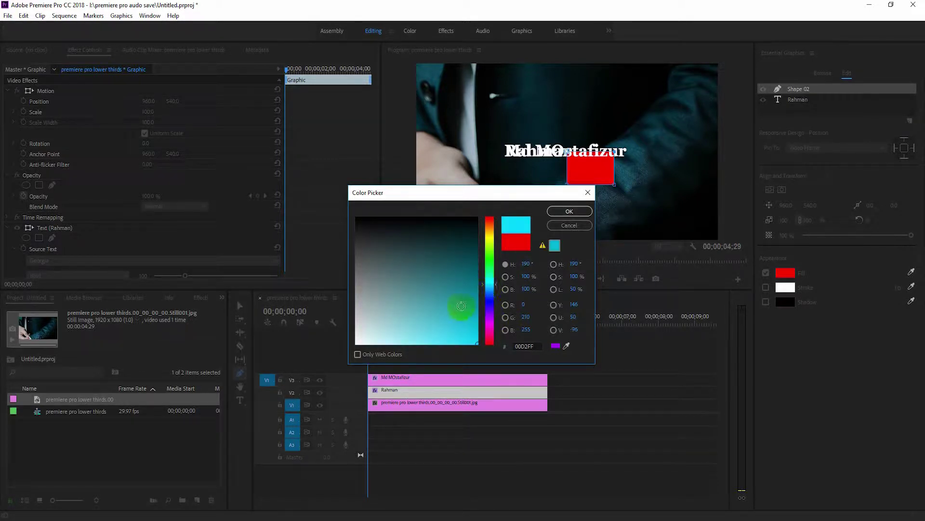
pyautogui.click(435, 306)
pyautogui.moveTo(434, 306); pyautogui.dragTo(413, 305)
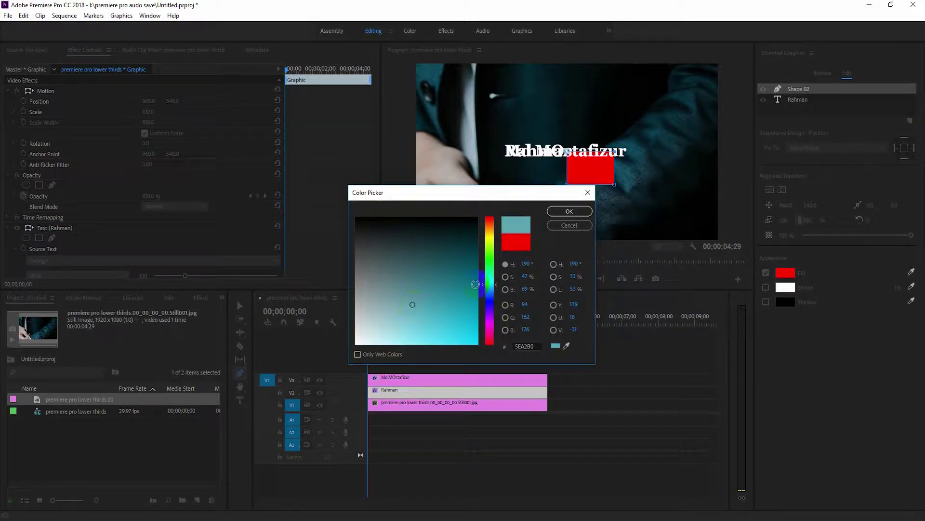
pyautogui.click(564, 211)
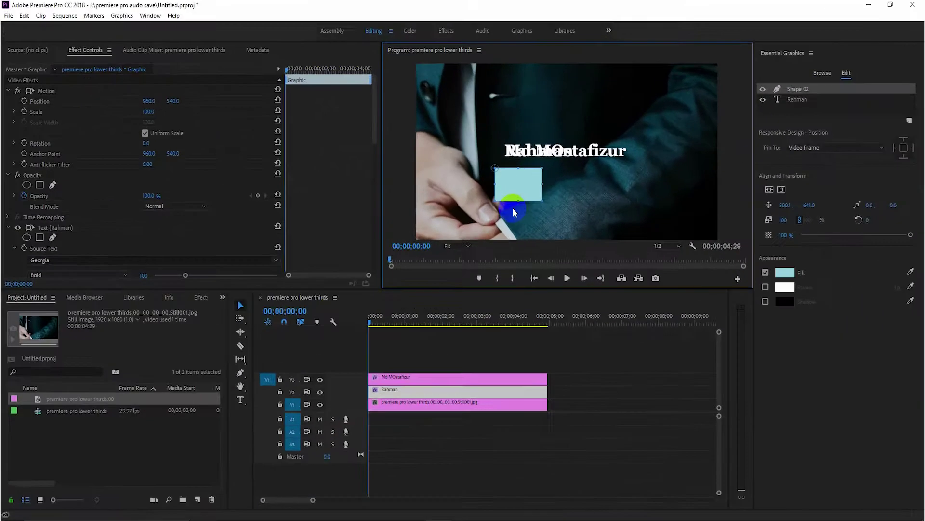
# Step: Resize the rectangle into a thin wide bar, then discard it
pyautogui.moveTo(517, 203); pyautogui.dragTo(518, 180)
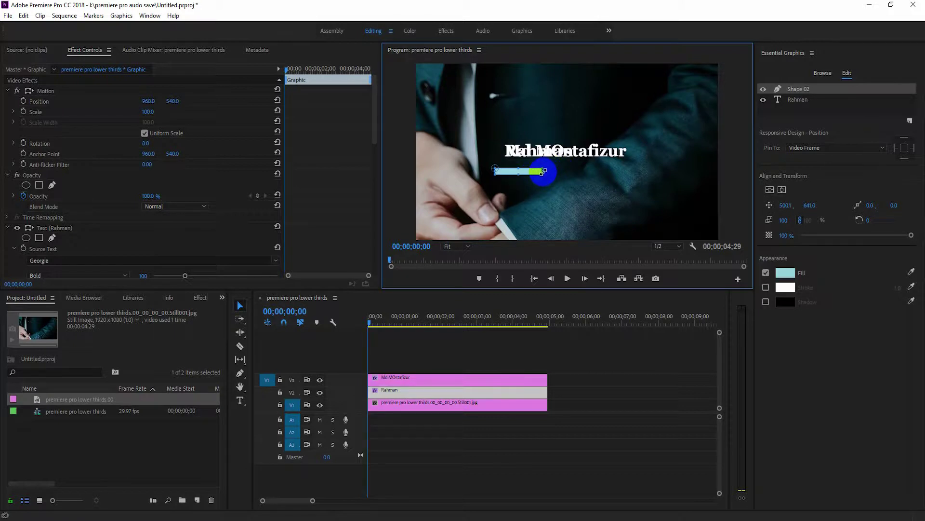
pyautogui.moveTo(547, 170); pyautogui.dragTo(632, 170)
pyautogui.moveTo(561, 175); pyautogui.dragTo(584, 387)
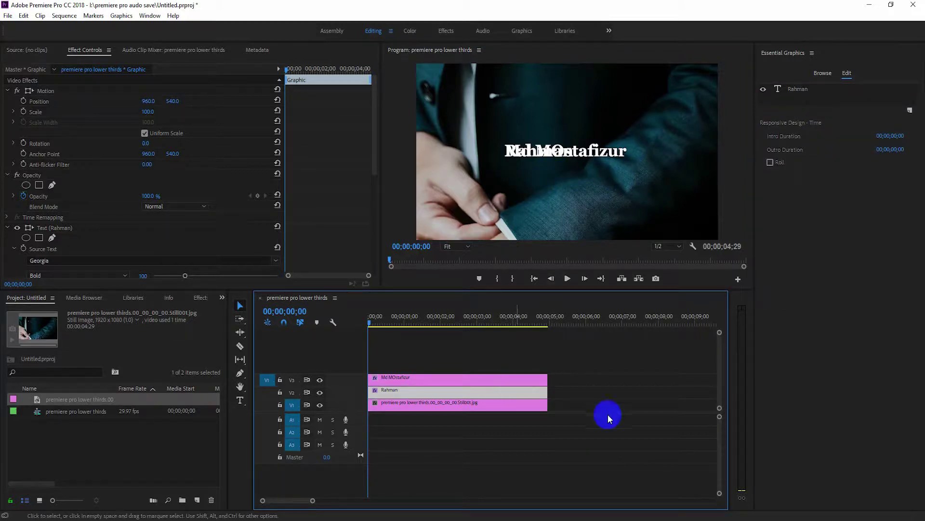
pyautogui.click(617, 400)
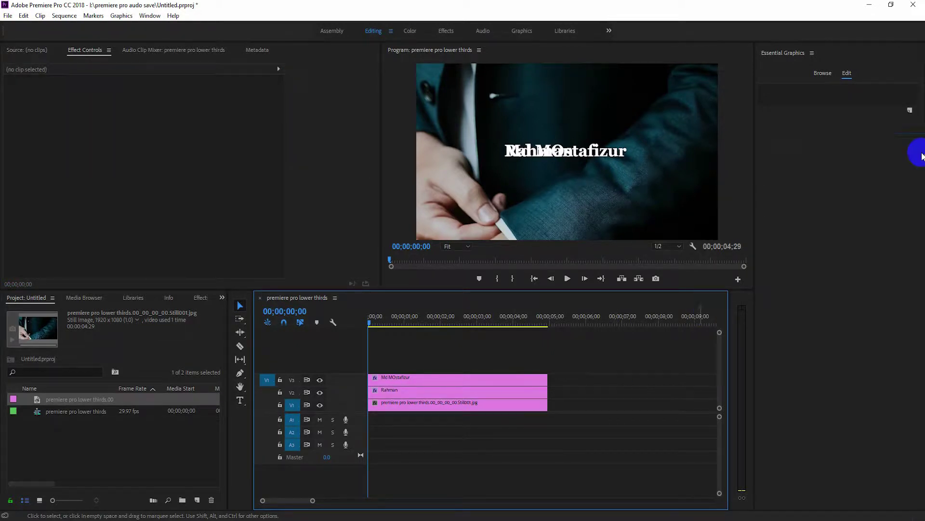
# Step: Add a rectangle on a new track and shape it into a thin bar under the names
pyautogui.click(909, 110)
pyautogui.click(910, 99)
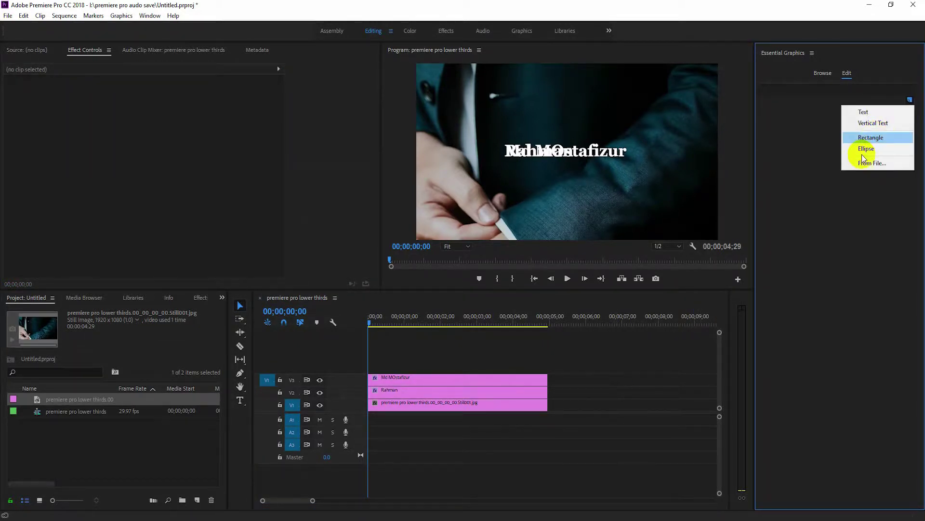
pyautogui.click(814, 135)
pyautogui.moveTo(593, 170); pyautogui.dragTo(540, 189)
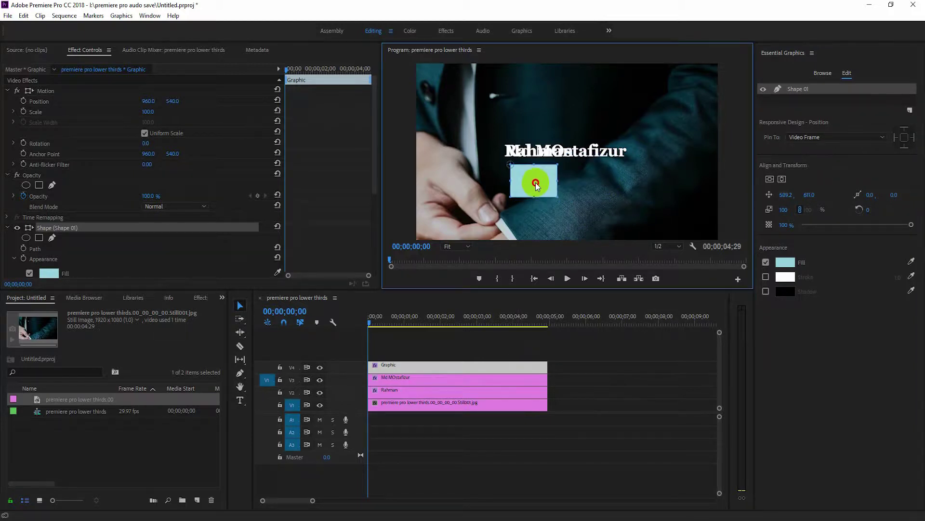
pyautogui.moveTo(539, 189); pyautogui.dragTo(533, 181)
pyautogui.moveTo(608, 179); pyautogui.dragTo(623, 180)
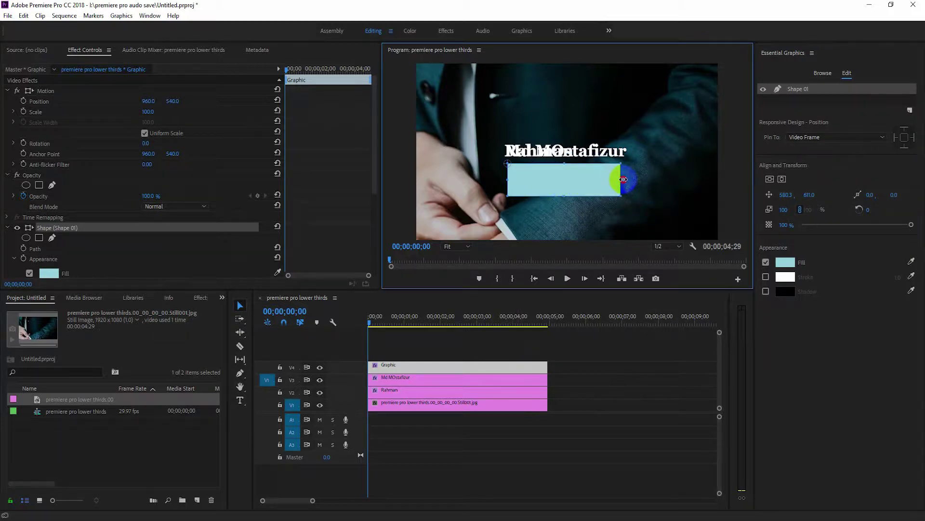
pyautogui.click(578, 198)
pyautogui.moveTo(565, 196); pyautogui.dragTo(571, 169)
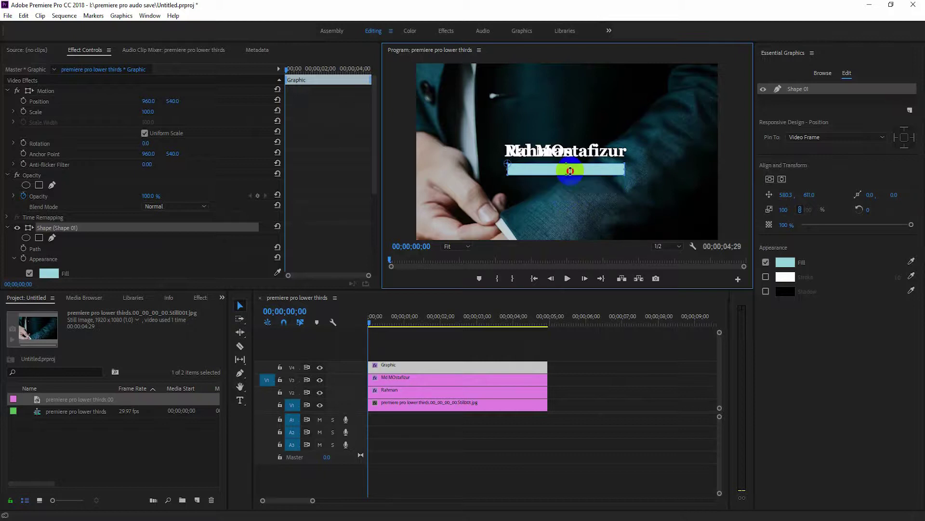
# Step: At 200% zoom, move the bar's anchor point to its middle, then return the view to Fit
pyautogui.click(462, 246)
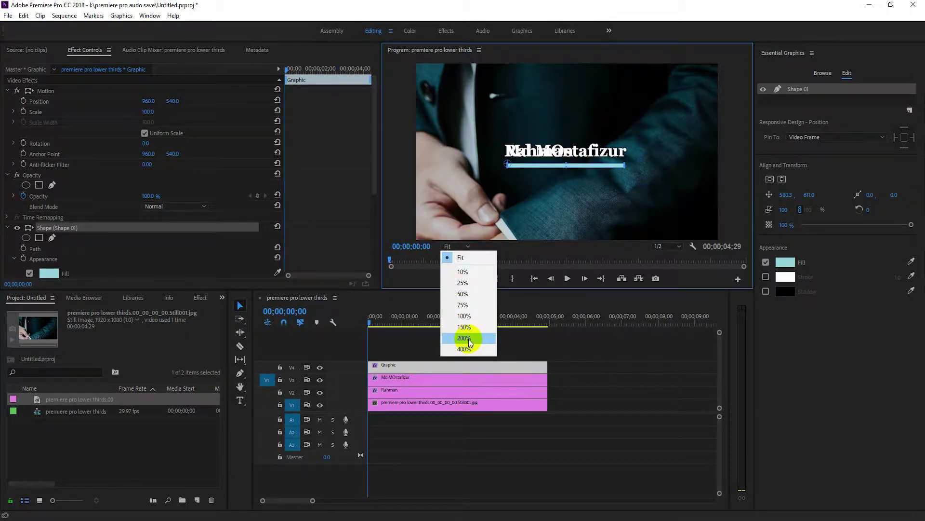
pyautogui.click(465, 338)
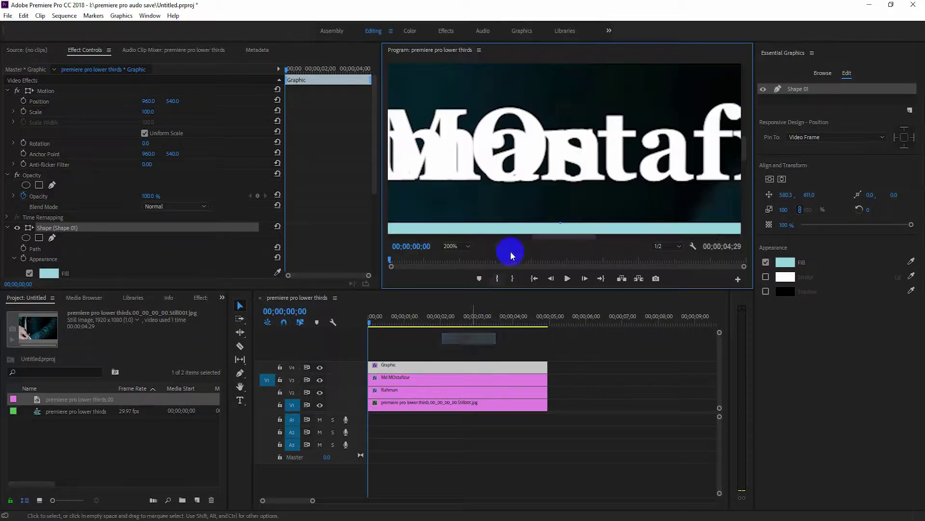
pyautogui.scroll(-3, 736, 163)
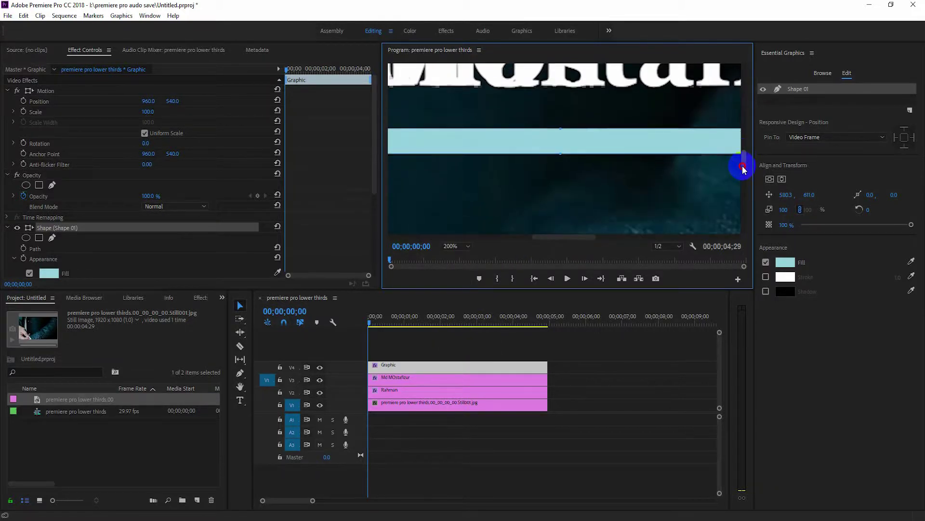
pyautogui.moveTo(580, 237); pyautogui.dragTo(523, 237)
pyautogui.moveTo(511, 126); pyautogui.dragTo(730, 140)
pyautogui.moveTo(520, 237); pyautogui.dragTo(572, 236)
pyautogui.moveTo(470, 141); pyautogui.dragTo(608, 133)
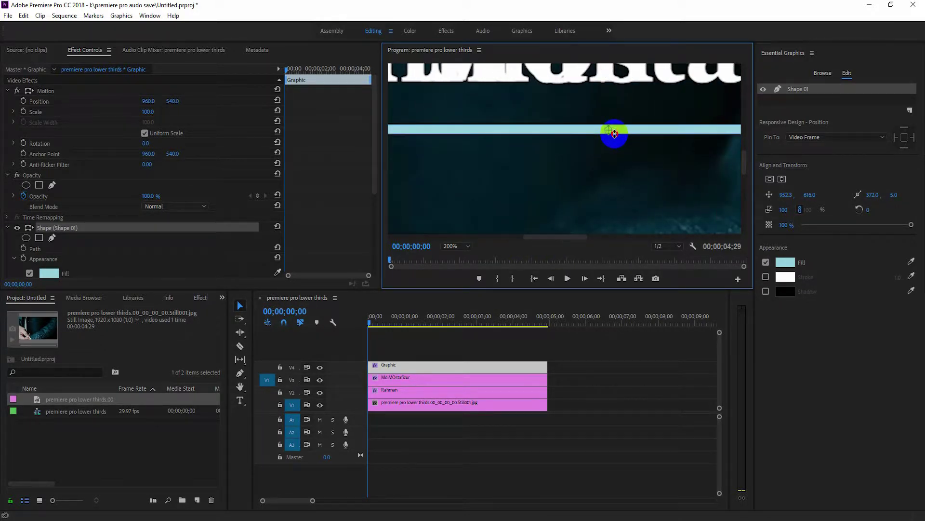
pyautogui.click(455, 246)
pyautogui.click(451, 257)
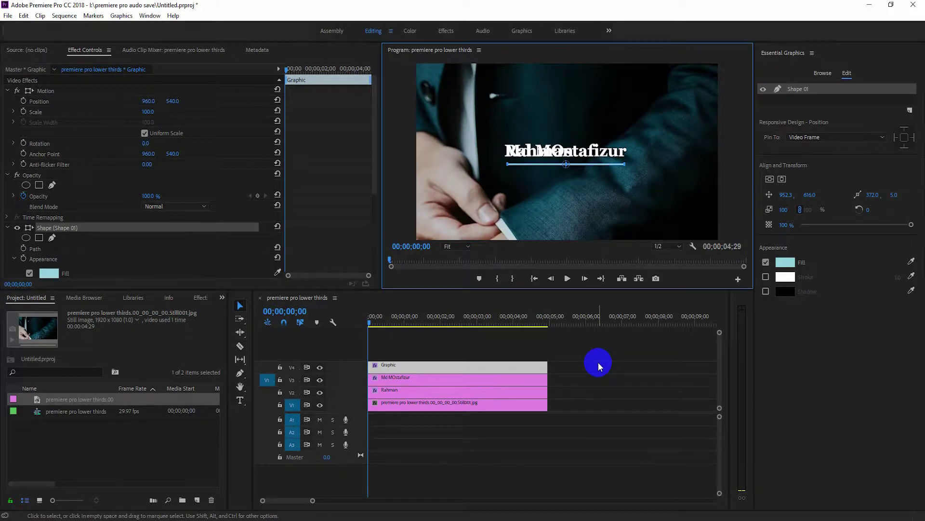
pyautogui.click(547, 181)
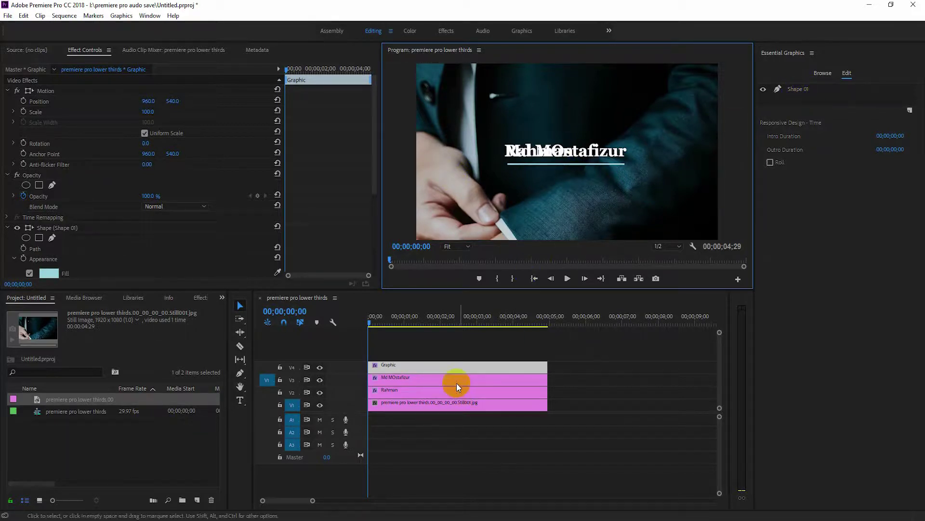
pyautogui.click(419, 380)
pyautogui.click(420, 391)
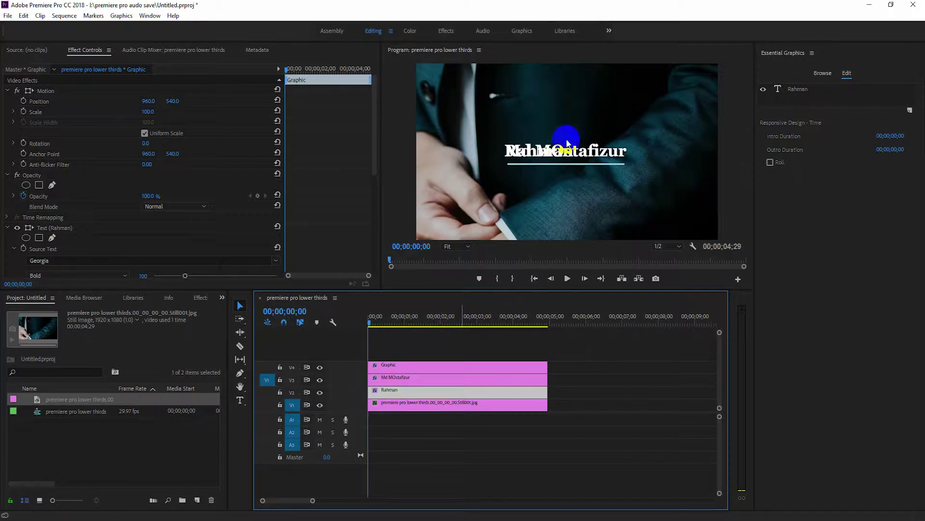
pyautogui.click(393, 381)
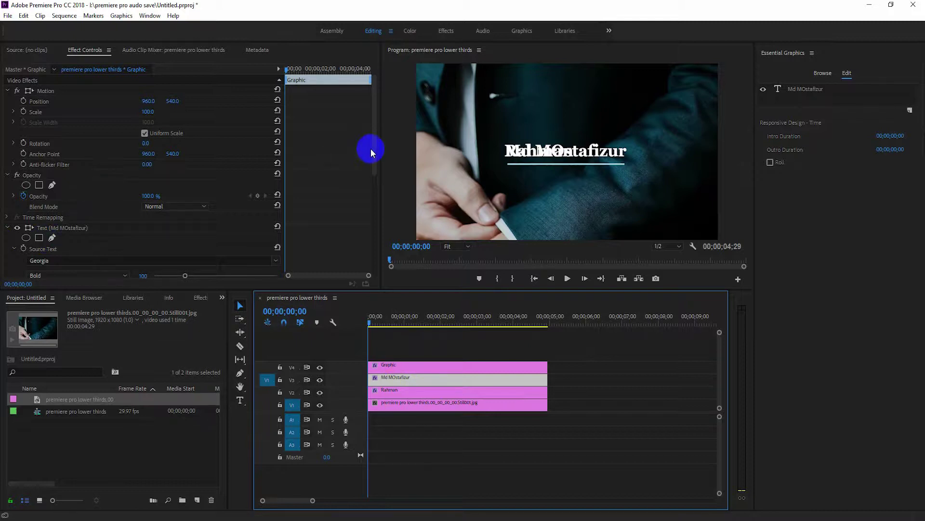
pyautogui.scroll(-5, 367, 190)
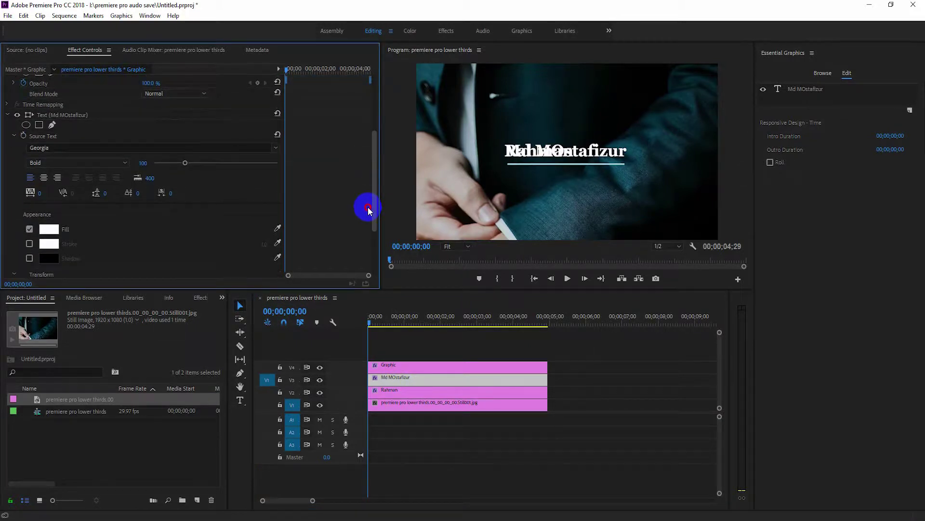
pyautogui.scroll(-2, 366, 238)
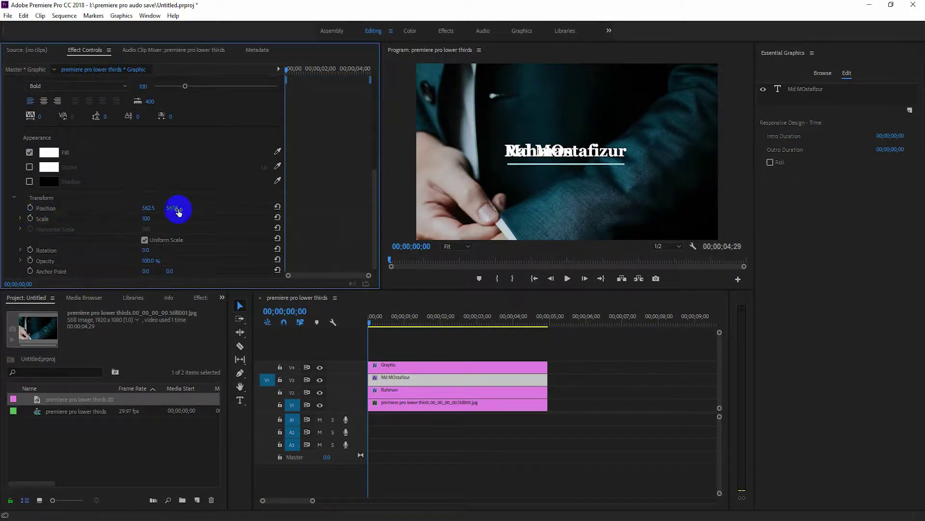
pyautogui.moveTo(172, 212); pyautogui.dragTo(238, 161)
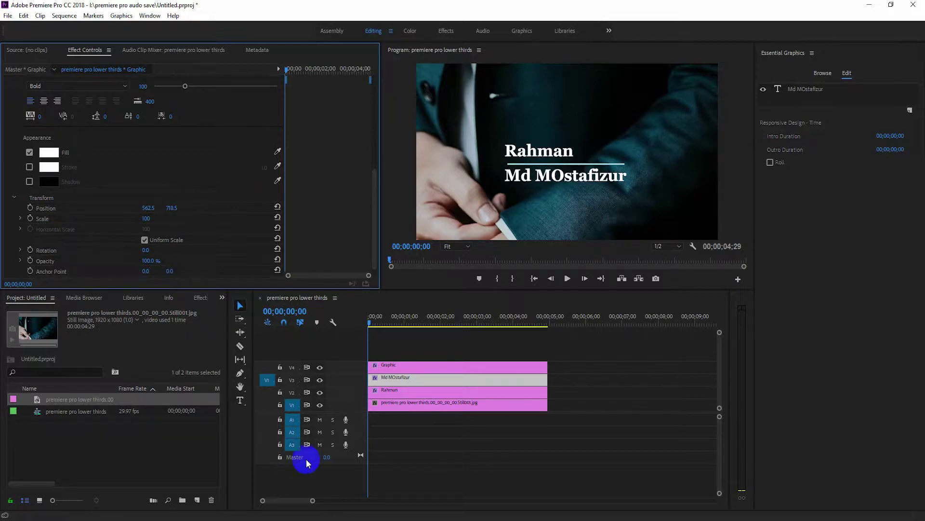
pyautogui.click(392, 390)
pyautogui.moveTo(377, 176); pyautogui.dragTo(375, 235)
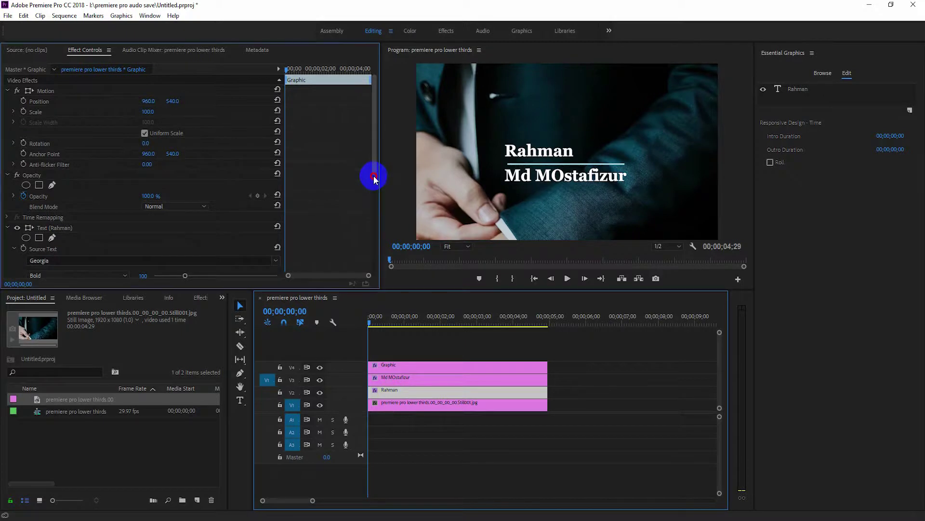
pyautogui.moveTo(375, 235); pyautogui.dragTo(368, 201)
pyautogui.click(63, 159)
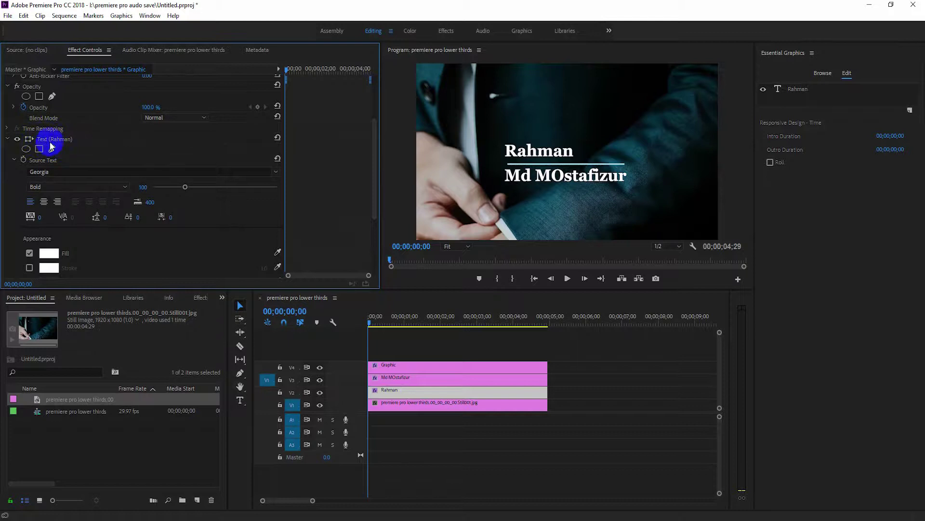
pyautogui.moveTo(376, 154); pyautogui.dragTo(371, 199)
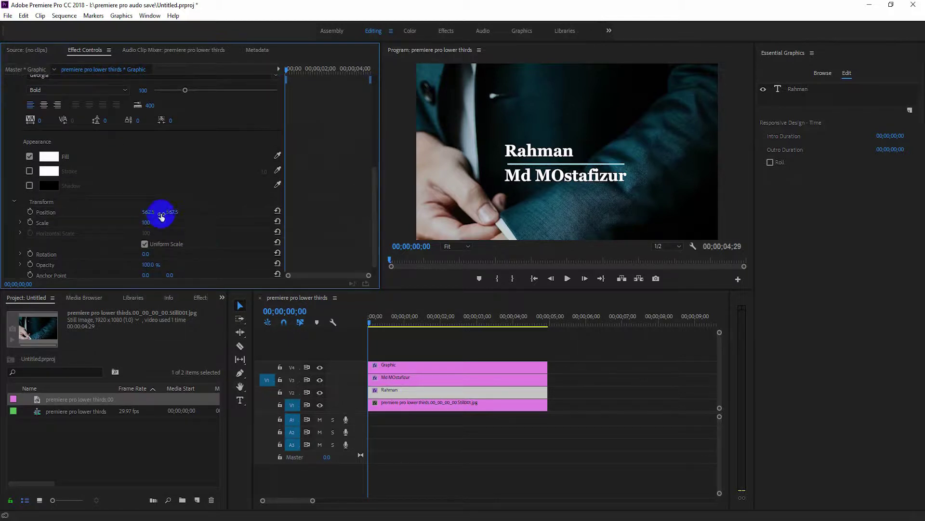
pyautogui.moveTo(172, 212); pyautogui.dragTo(270, 124)
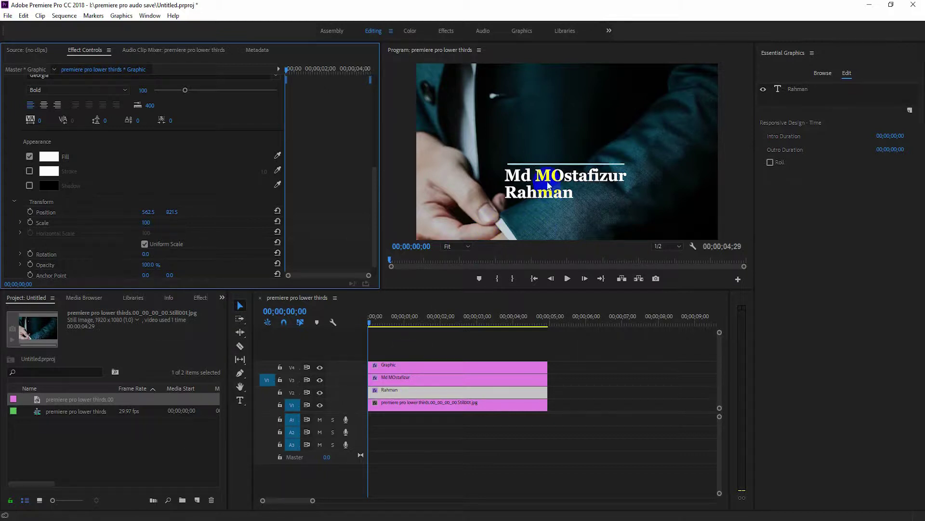
# Step: Correct 'MOstafizur' to 'Mostafizur' by replacing the capital O with a lowercase o
pyautogui.click(240, 400)
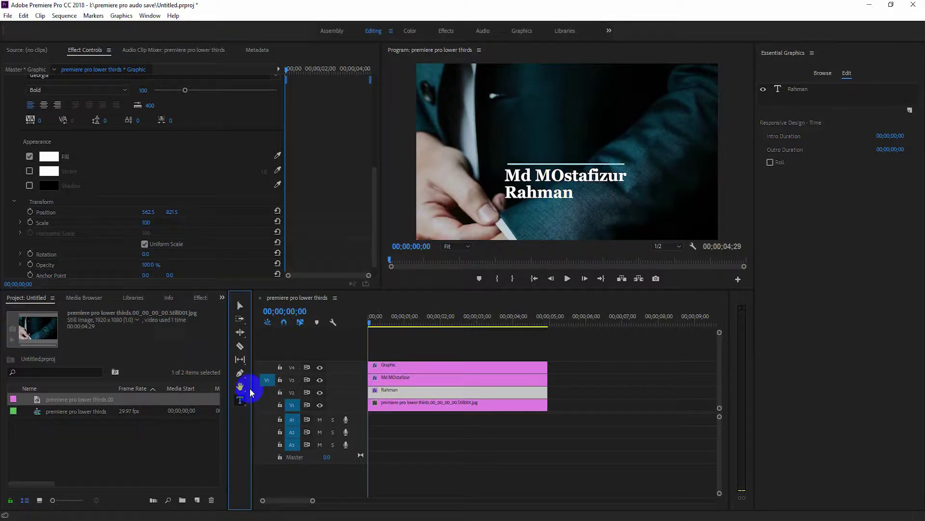
pyautogui.click(560, 182)
pyautogui.press('BackSpace')
pyautogui.write('o')
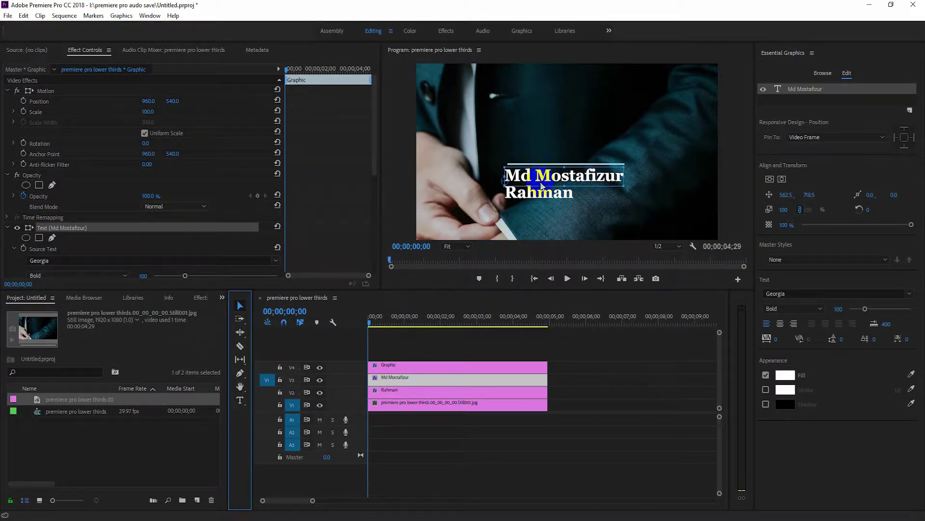
pyautogui.scroll(-3, 355, 156)
# Step: Move Md Mostafizur above the divider and centre Rahman, lowering it beneath the bar
pyautogui.moveTo(564, 176); pyautogui.dragTo(567, 152)
pyautogui.click(530, 195)
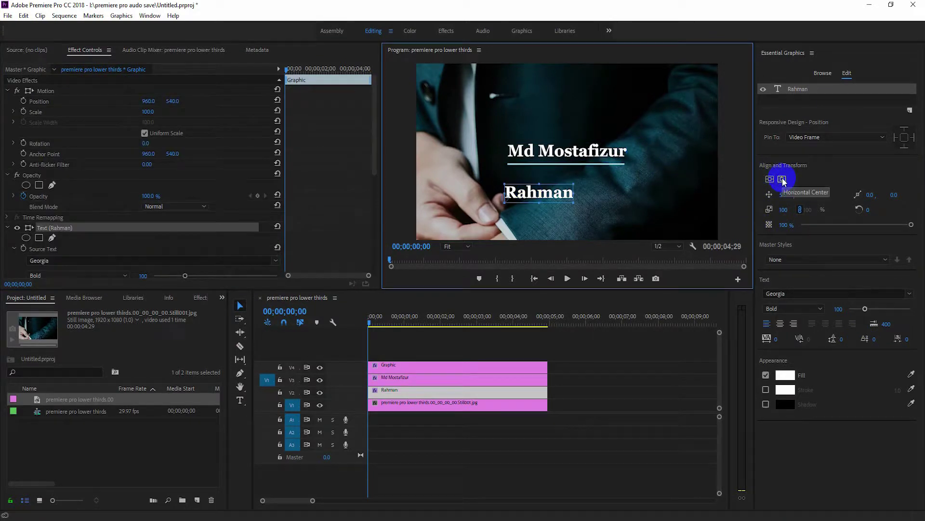
pyautogui.click(770, 179)
pyautogui.click(369, 245)
pyautogui.scroll(-1, 369, 245)
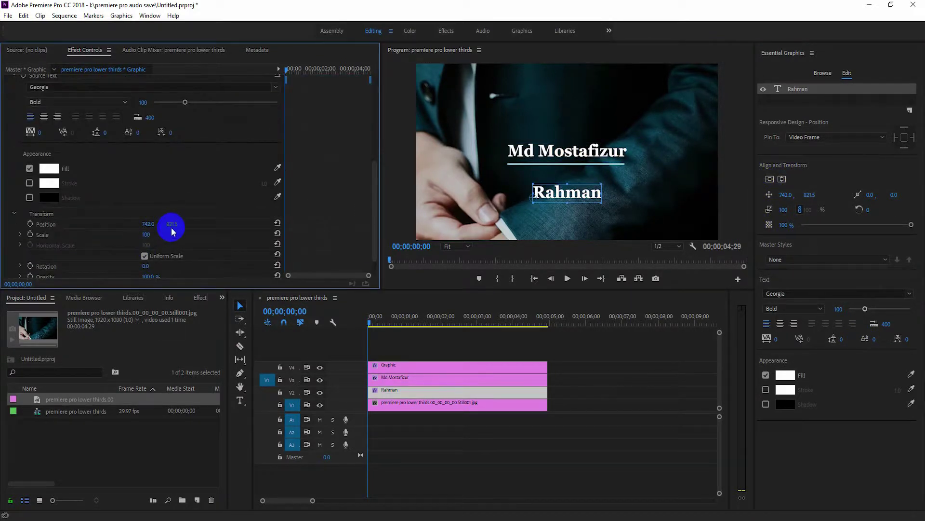
pyautogui.moveTo(170, 223); pyautogui.dragTo(113, 224)
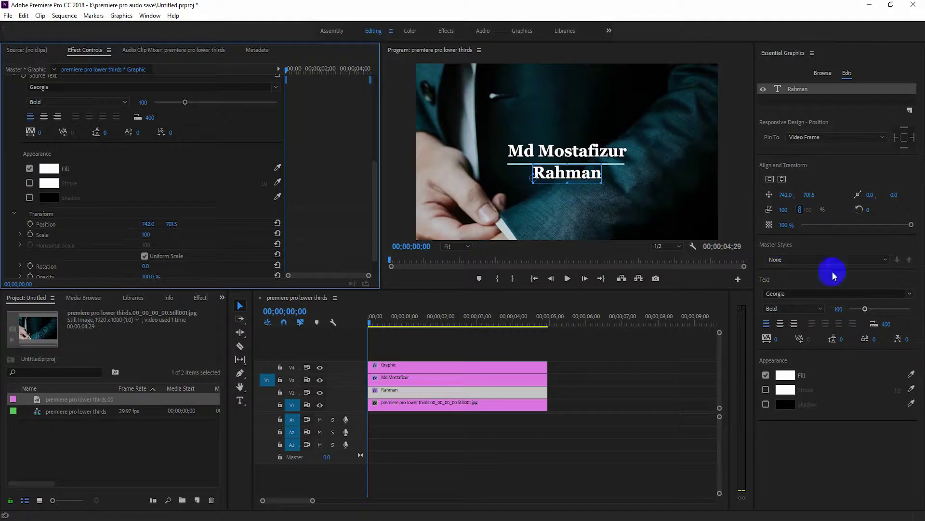
pyautogui.scroll(1, 357, 172)
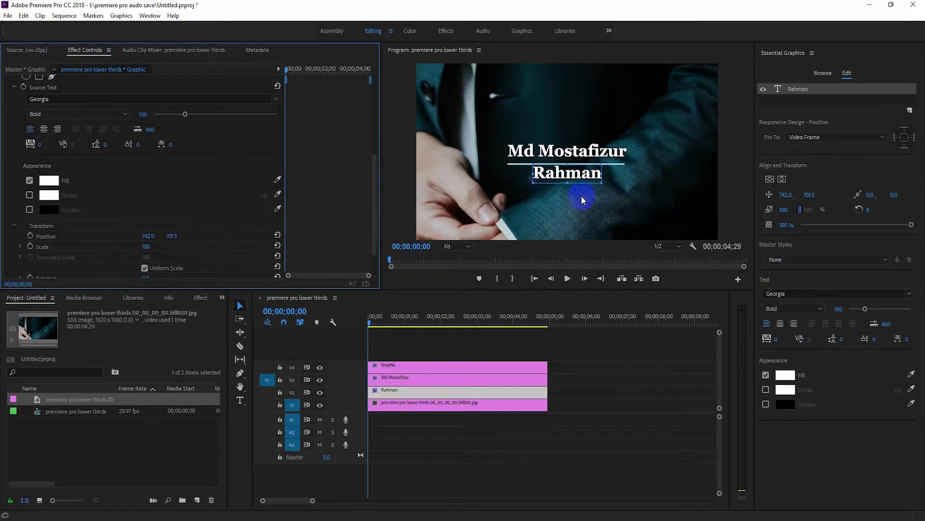
# Step: Spread Rahman's tracking to 662 and shift it to recentre under the first name
pyautogui.moveTo(39, 144); pyautogui.dragTo(198, 138)
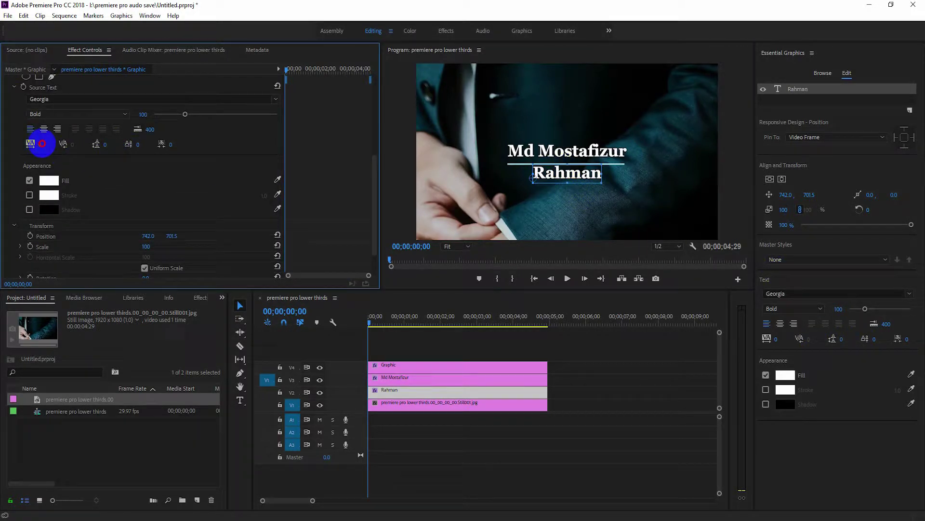
pyautogui.moveTo(530, 177); pyautogui.dragTo(516, 177)
pyautogui.moveTo(39, 144); pyautogui.dragTo(173, 141)
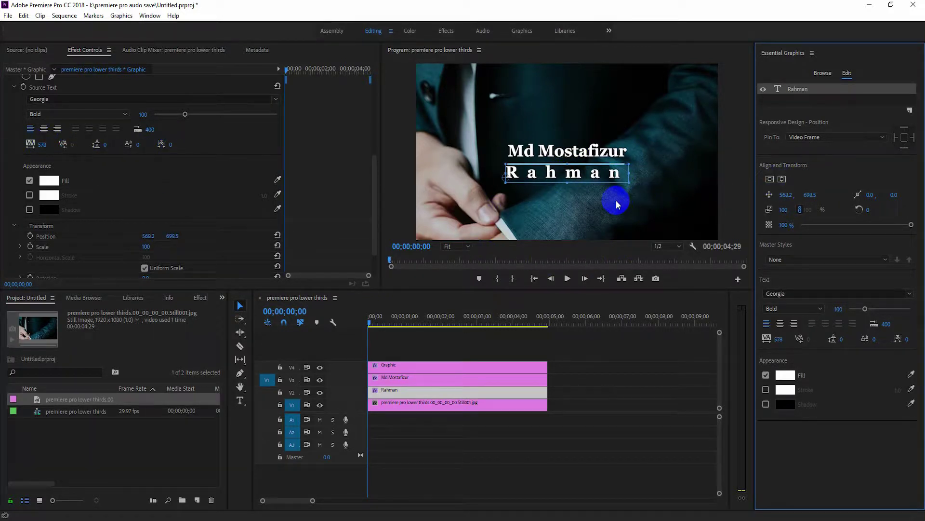
pyautogui.moveTo(41, 145); pyautogui.dragTo(38, 165)
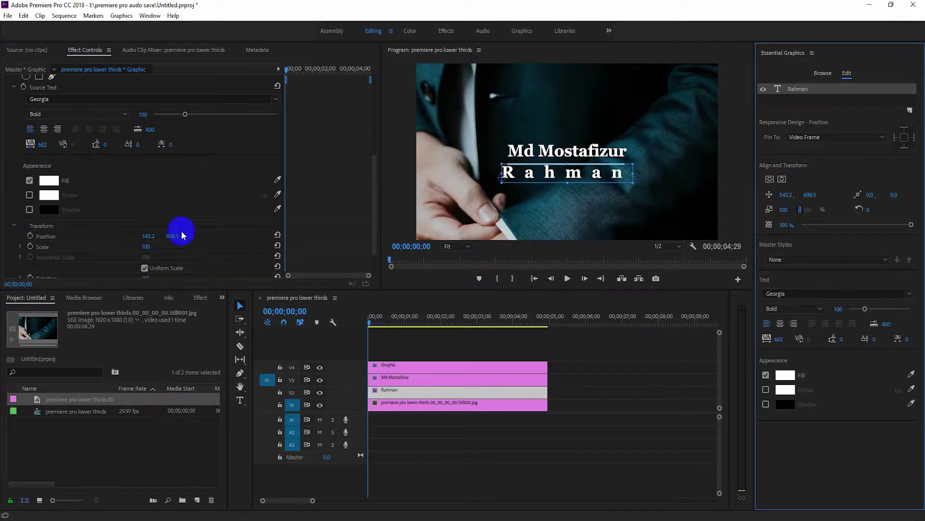
pyautogui.moveTo(145, 236); pyautogui.dragTo(159, 234)
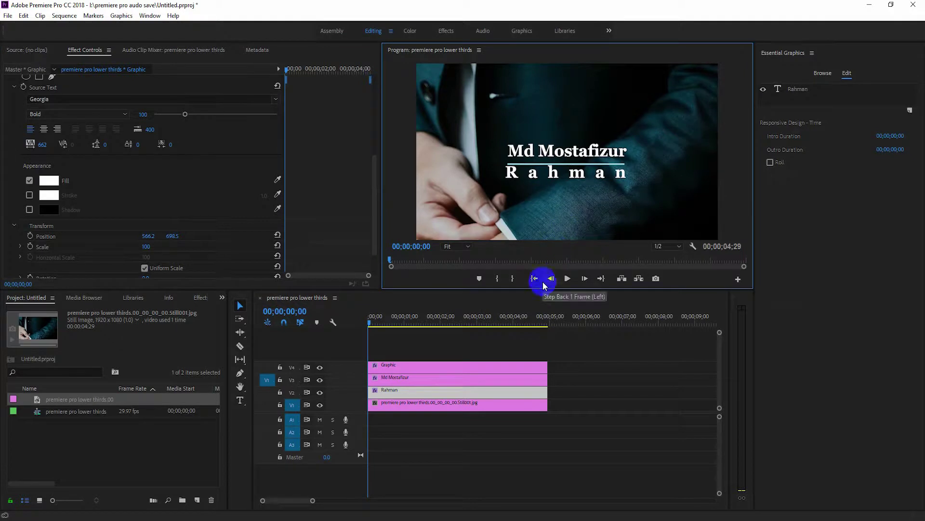
# Step: Centre the divider line horizontally in the frame
pyautogui.click(566, 164)
pyautogui.scroll(-5, 377, 200)
pyautogui.click(782, 178)
# Step: Centre the divider line, nudge it up, and move Rahman closer beneath it
pyautogui.click(769, 178)
pyautogui.moveTo(172, 198); pyautogui.dragTo(202, 188)
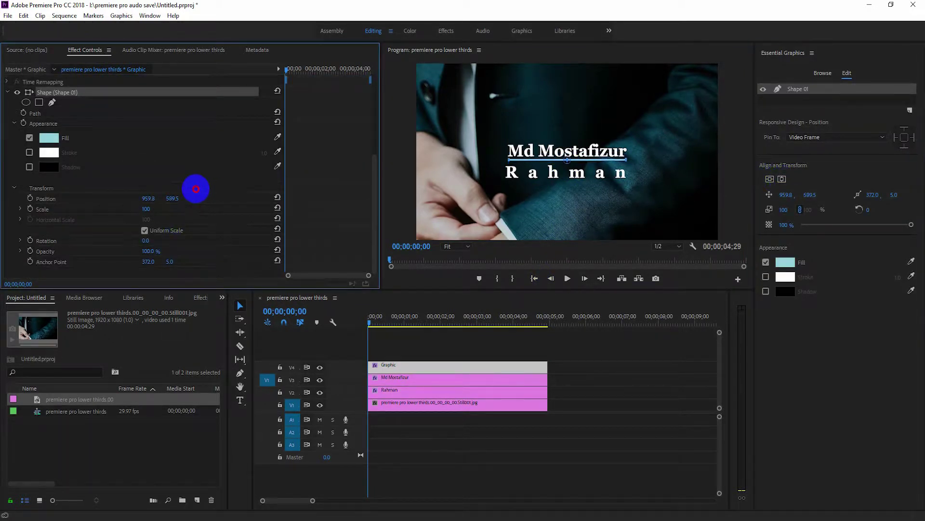
pyautogui.click(514, 176)
pyautogui.scroll(-5, 372, 232)
pyautogui.moveTo(186, 220); pyautogui.dragTo(152, 220)
pyautogui.click(574, 384)
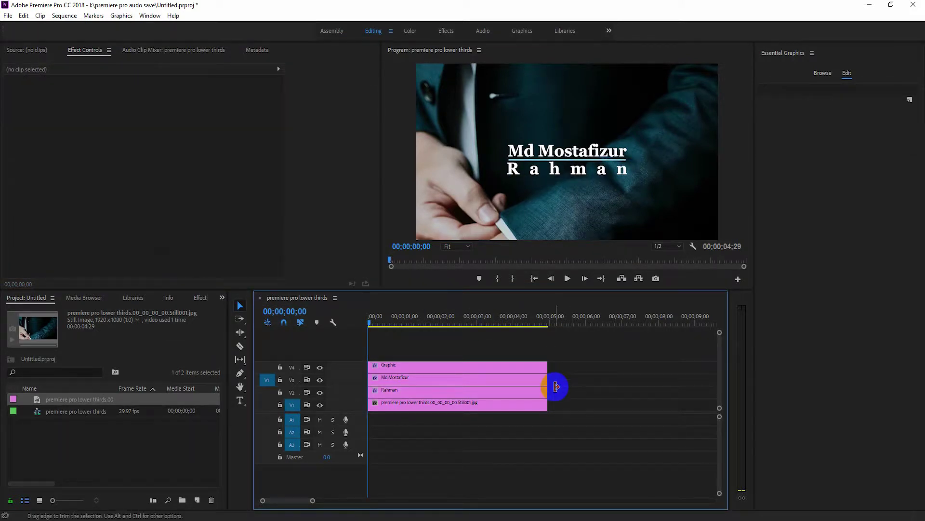
pyautogui.click(560, 152)
pyautogui.scroll(-4, 370, 226)
pyautogui.scroll(-2, 368, 248)
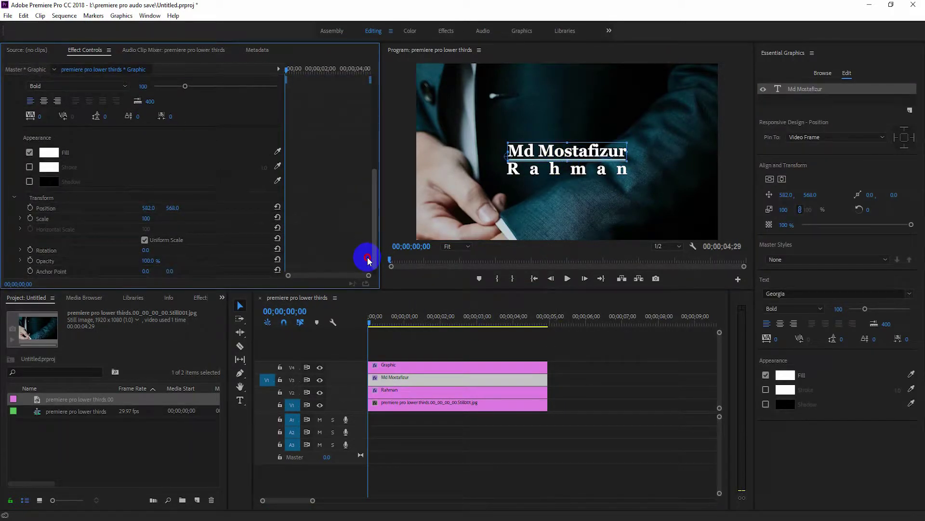
pyautogui.click(401, 367)
pyautogui.scroll(-2, 374, 193)
# Step: Retype the surname as uppercase RAHMAN and tighten its tracking slightly
pyautogui.doubleClick(554, 172)
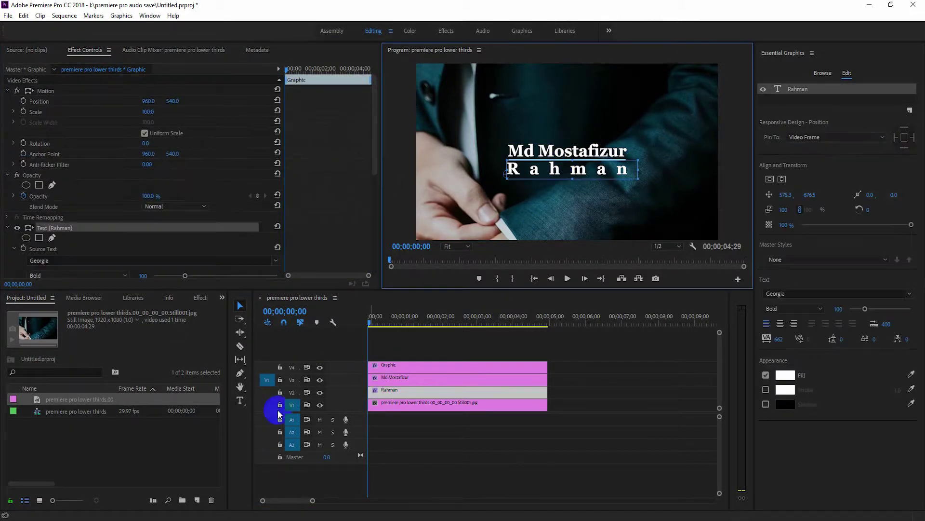
pyautogui.write('ARAHMAN')
pyautogui.click(378, 123)
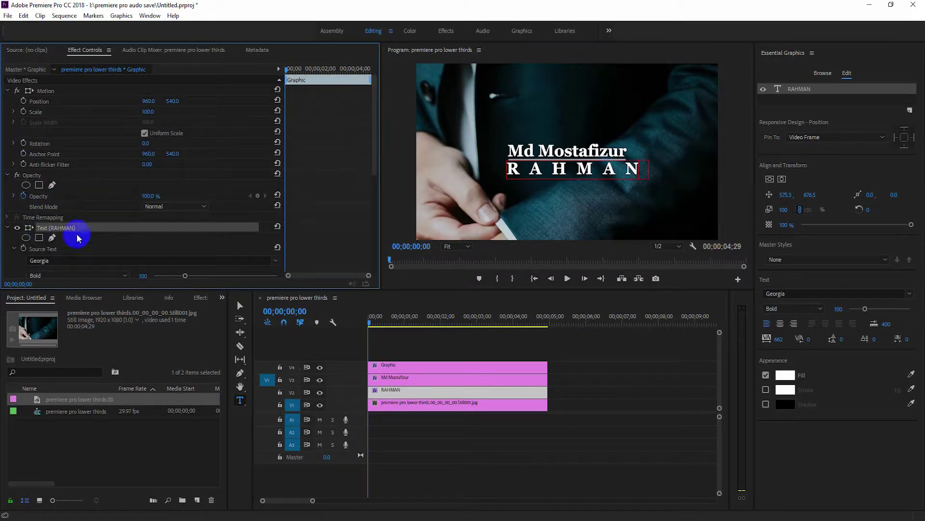
pyautogui.scroll(-3, 58, 236)
pyautogui.click(239, 306)
pyautogui.moveTo(33, 235); pyautogui.dragTo(18, 236)
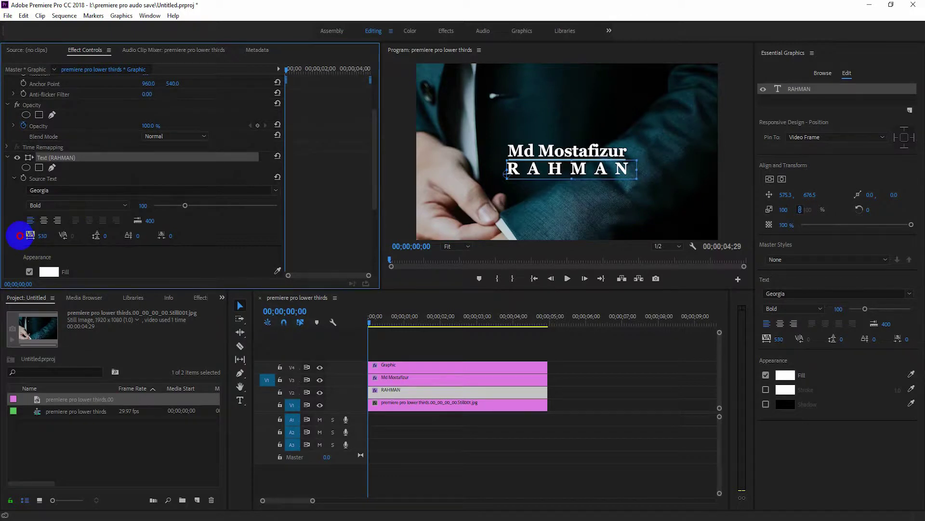
pyautogui.click(596, 376)
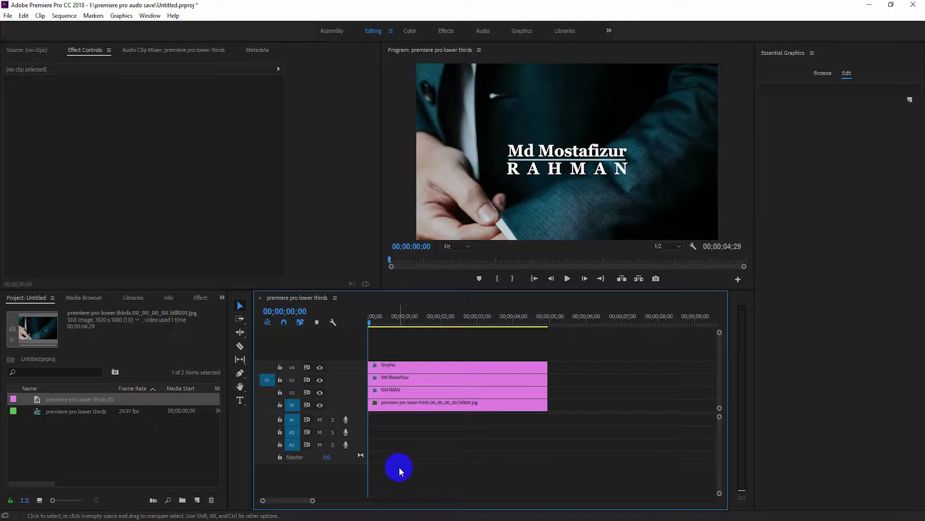
pyautogui.click(392, 394)
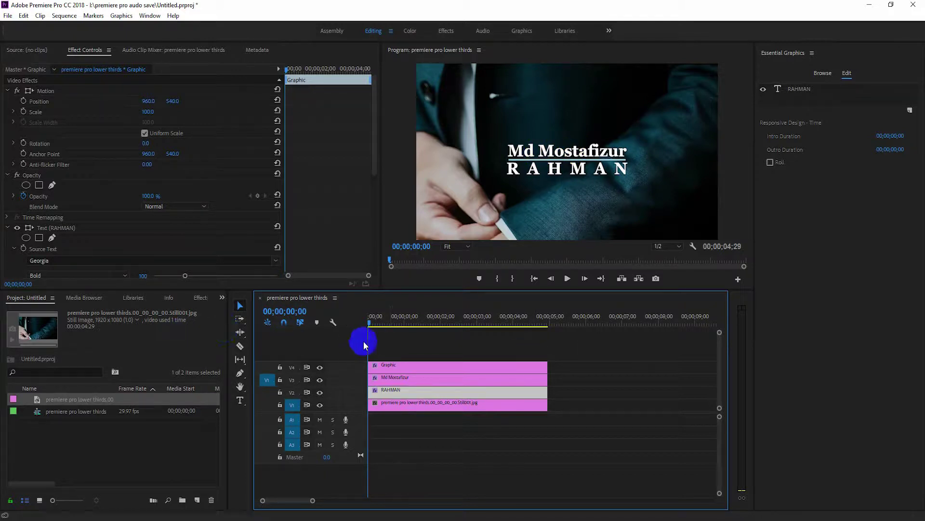
# Step: Add a new rectangle shape layer and rename it 'up'
pyautogui.click(603, 368)
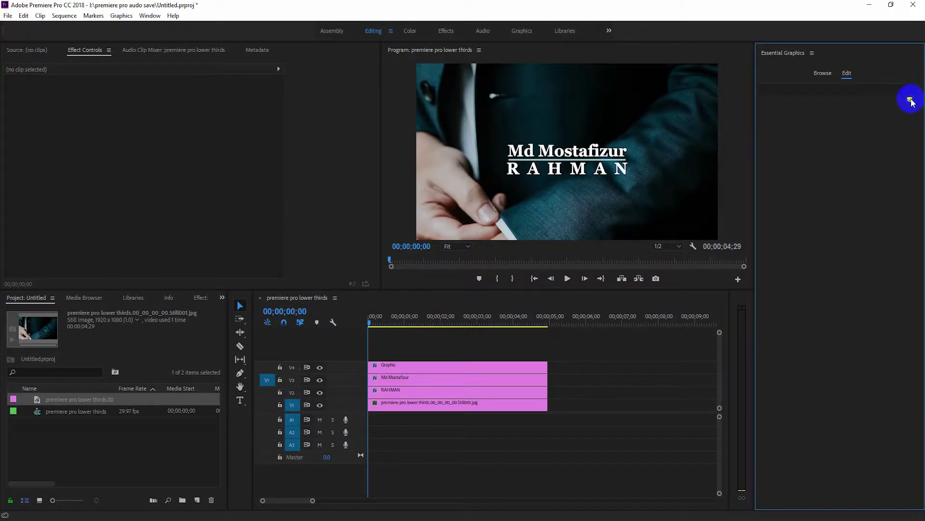
pyautogui.click(910, 100)
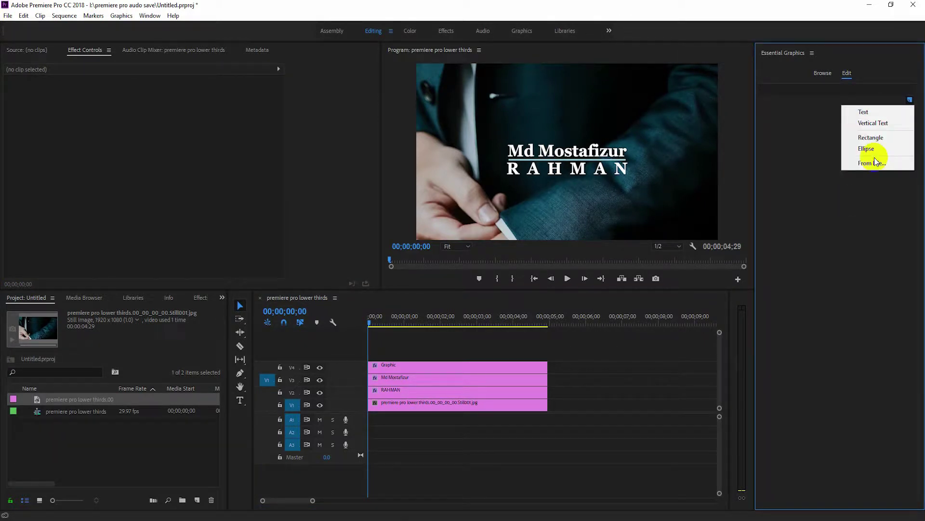
pyautogui.click(889, 137)
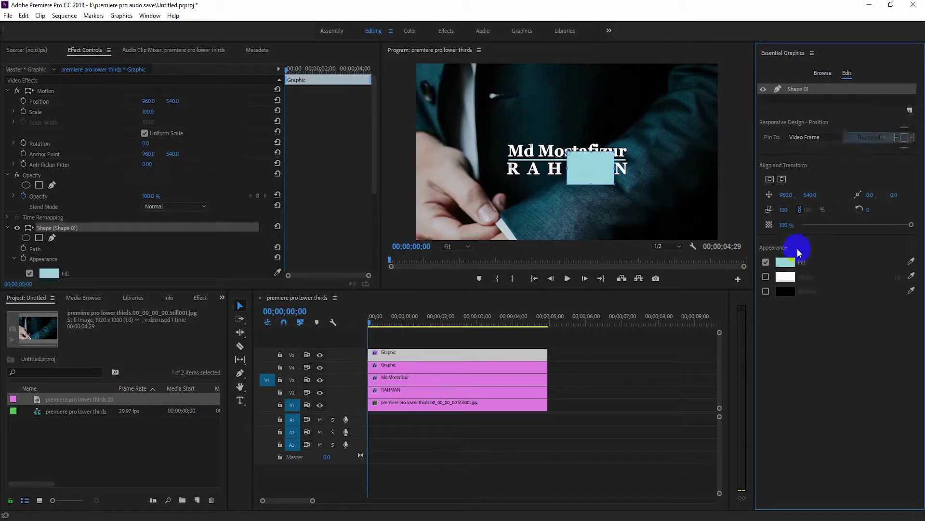
pyautogui.rightClick(801, 96)
pyautogui.click(836, 95)
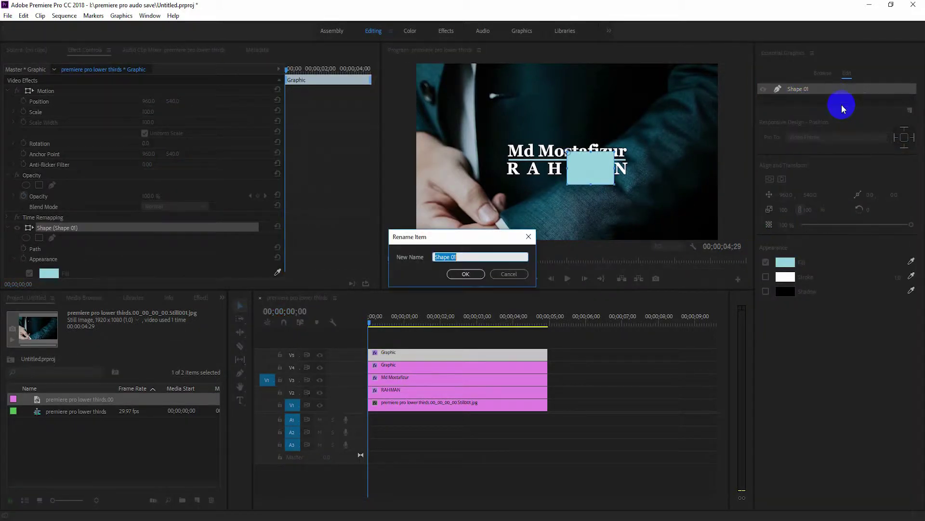
pyautogui.write('up')
pyautogui.press('Return')
# Step: Move and stretch the up rectangle across the whole Md Mostafizur line
pyautogui.moveTo(581, 173); pyautogui.dragTo(520, 145)
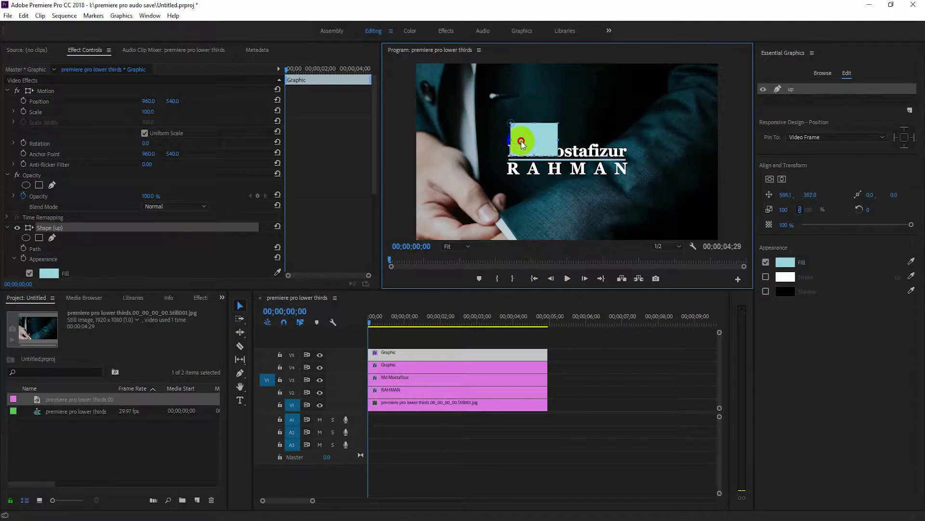
pyautogui.moveTo(521, 145); pyautogui.dragTo(630, 143)
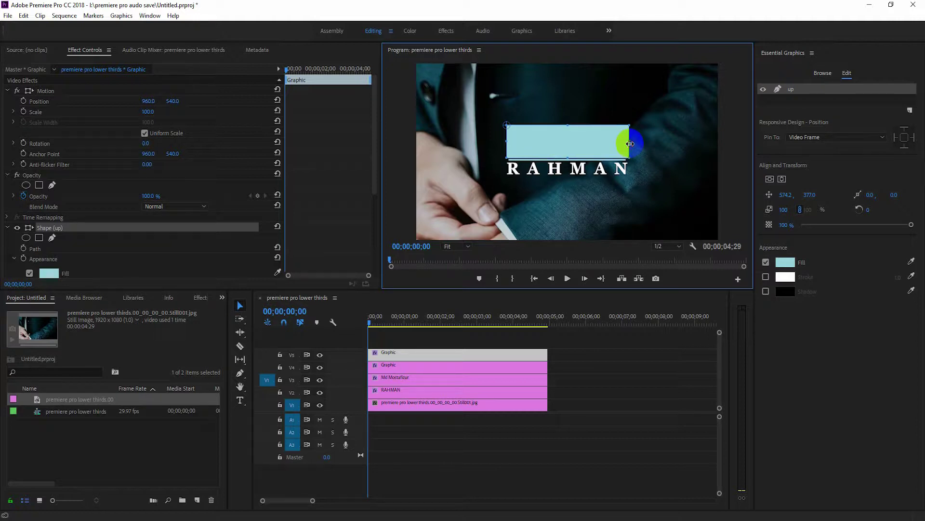
pyautogui.click(413, 321)
pyautogui.moveTo(414, 322); pyautogui.dragTo(345, 320)
pyautogui.click(636, 390)
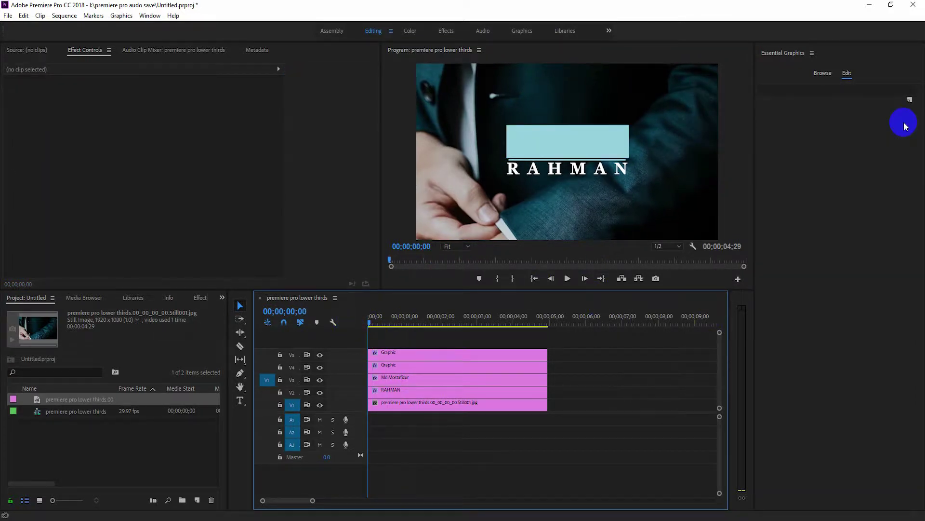
# Step: Add another rectangle shape layer and rename it 'Down'
pyautogui.click(910, 99)
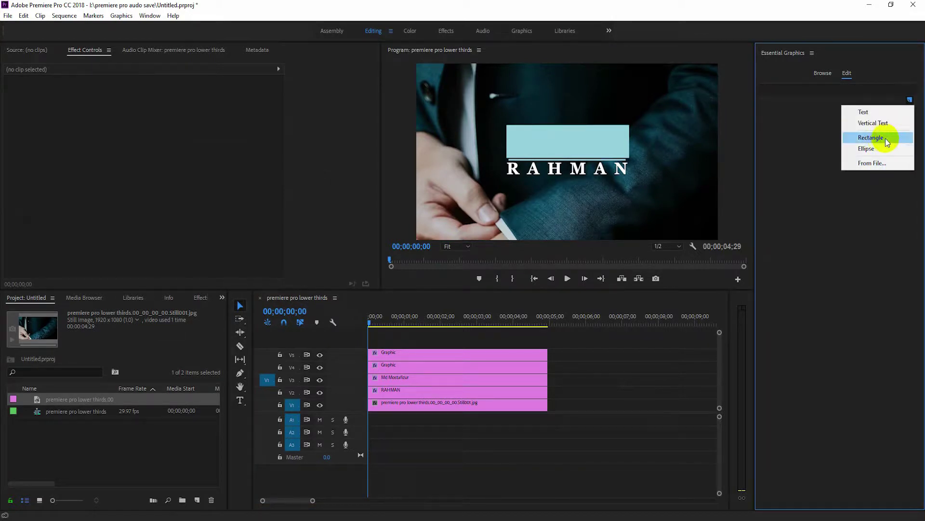
pyautogui.click(887, 140)
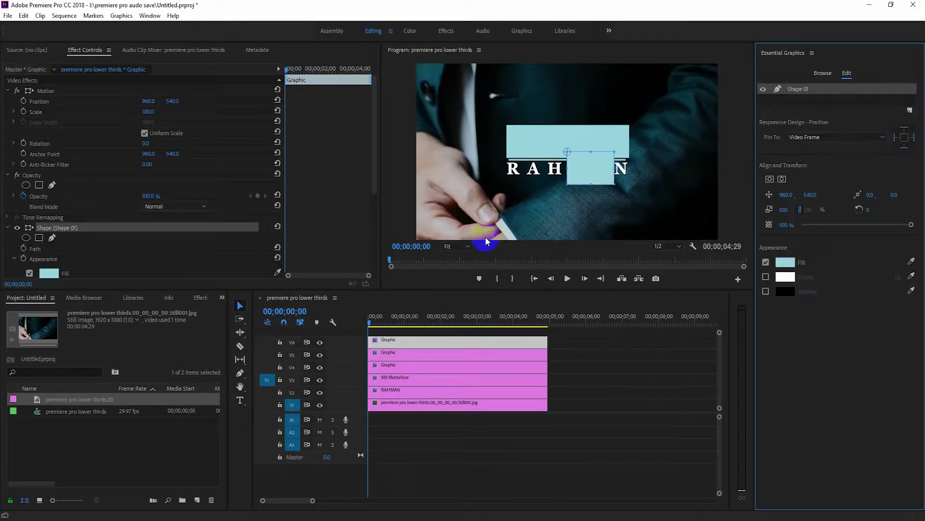
pyautogui.rightClick(806, 90)
pyautogui.click(837, 94)
pyautogui.write('Down')
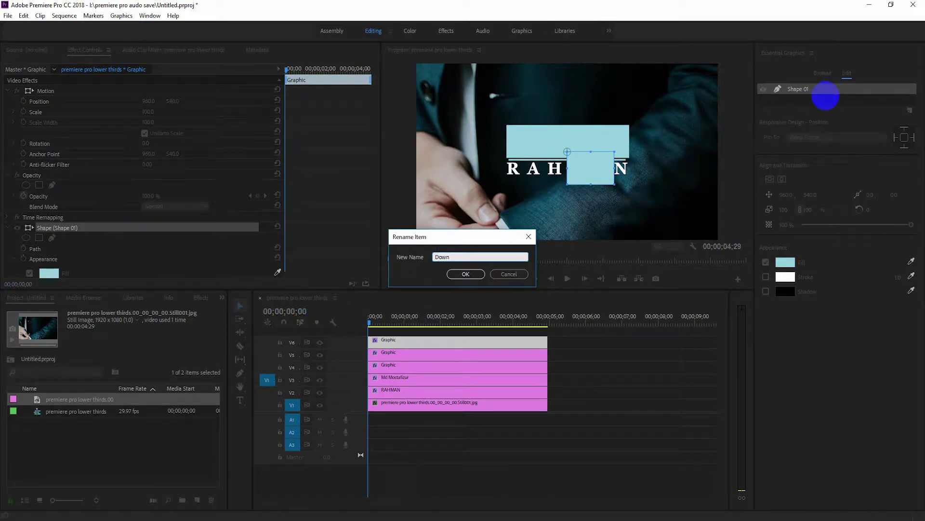
pyautogui.press('Return')
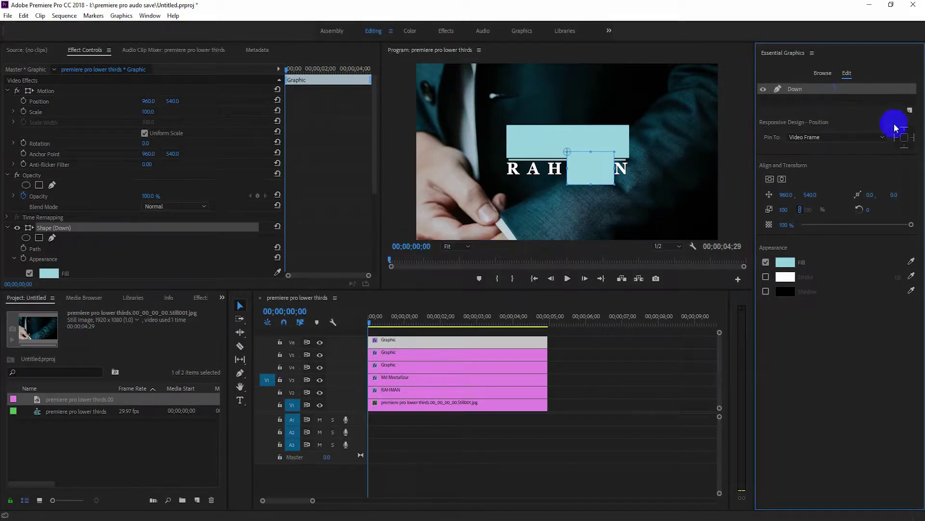
# Step: Move and widen the Down rectangle to cover RAHMAN, just below the up box
pyautogui.moveTo(582, 172); pyautogui.dragTo(522, 179)
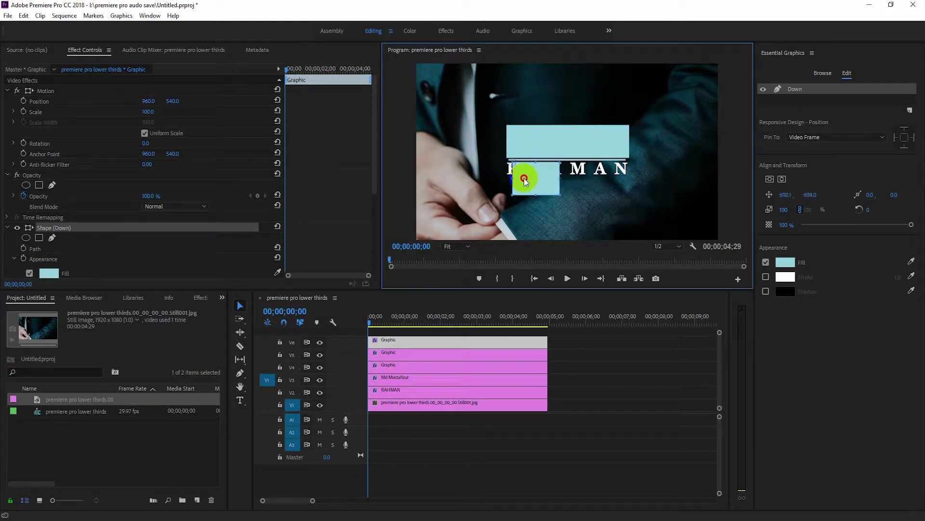
pyautogui.moveTo(554, 176); pyautogui.dragTo(632, 176)
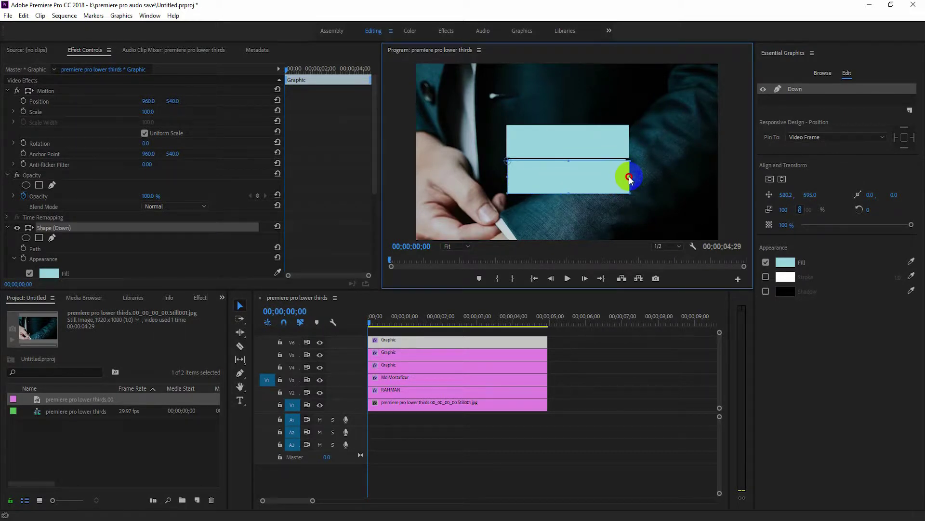
pyautogui.moveTo(600, 177); pyautogui.dragTo(602, 181)
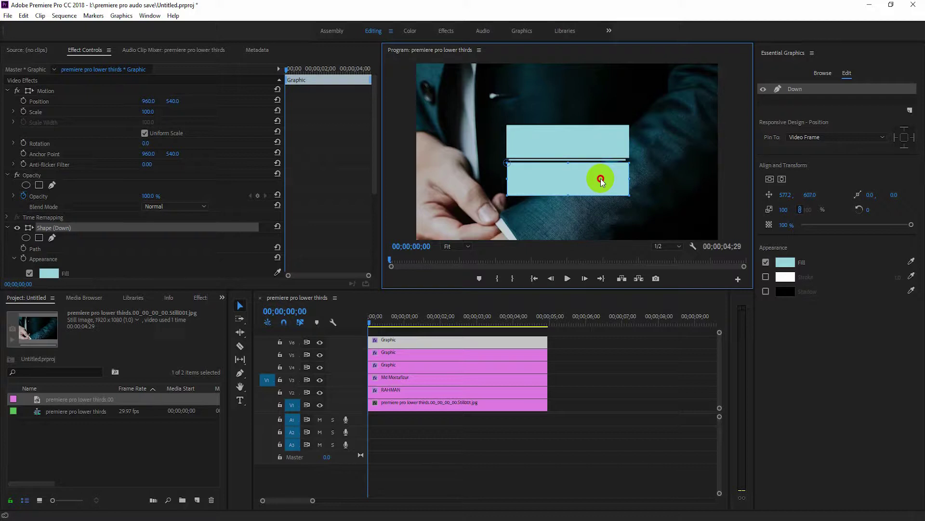
pyautogui.moveTo(601, 180); pyautogui.dragTo(601, 178)
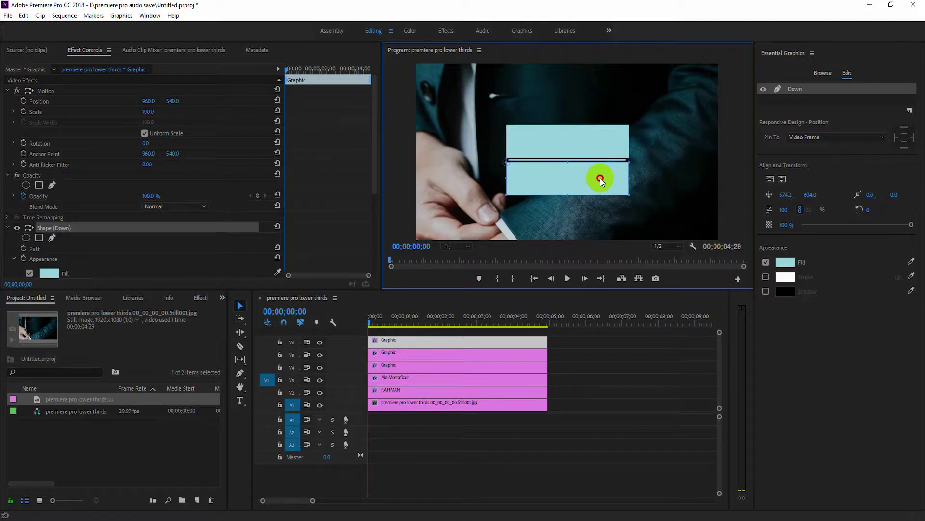
pyautogui.click(600, 179)
pyautogui.click(631, 178)
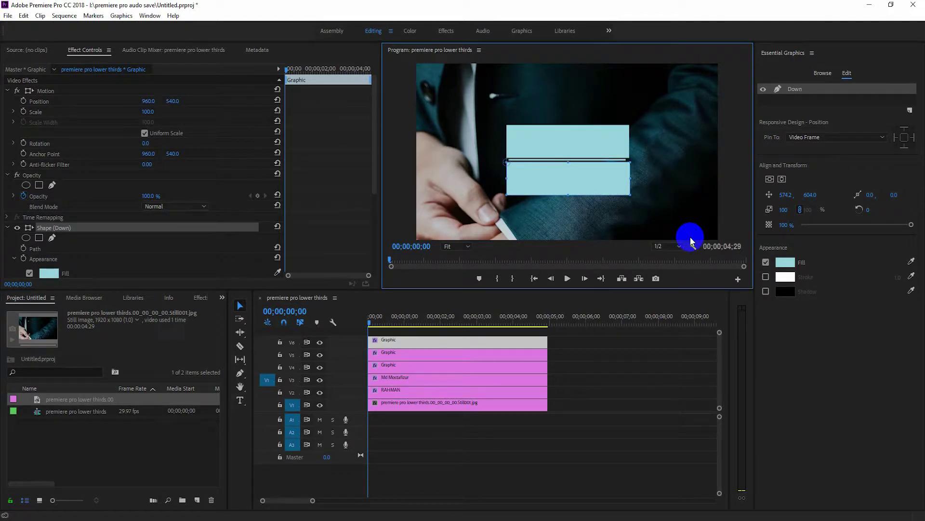
# Step: Hide the Down and up teal rectangle tracks on V6 and V5
pyautogui.click(579, 366)
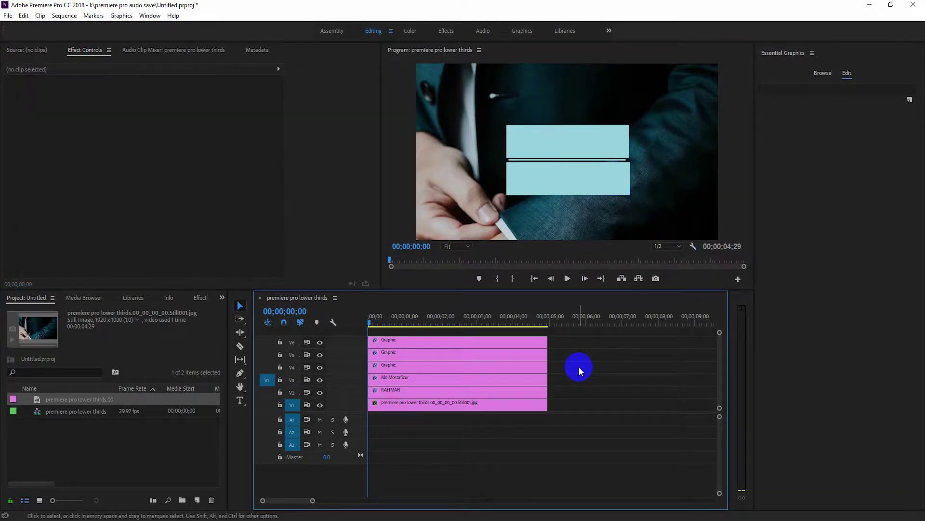
pyautogui.click(319, 343)
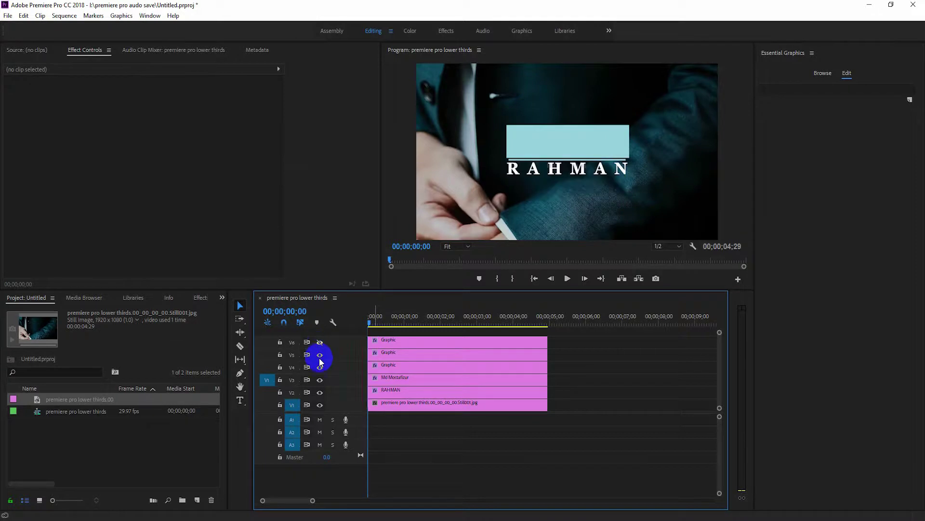
pyautogui.click(320, 355)
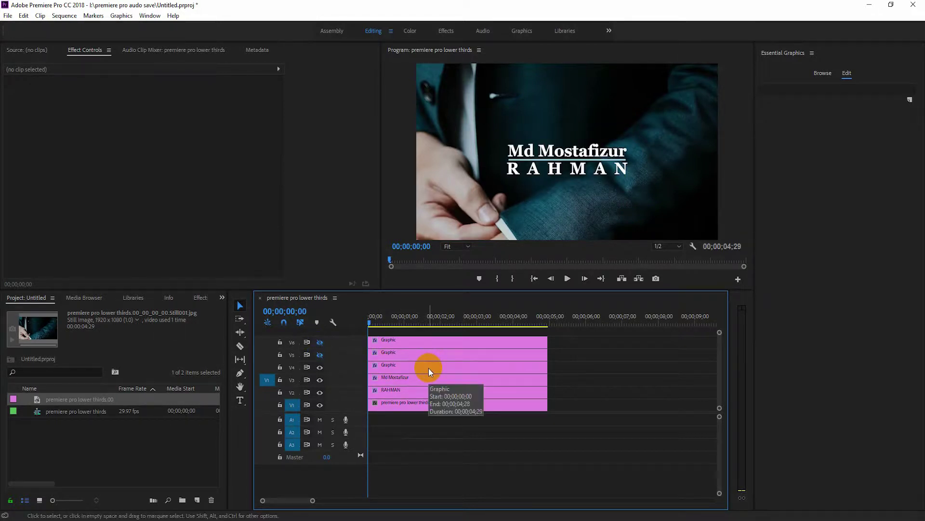
# Step: Park the playhead at 00;00;00;15 and hide the V4 divider graphic
pyautogui.click(309, 311)
pyautogui.moveTo(301, 313); pyautogui.dragTo(321, 312)
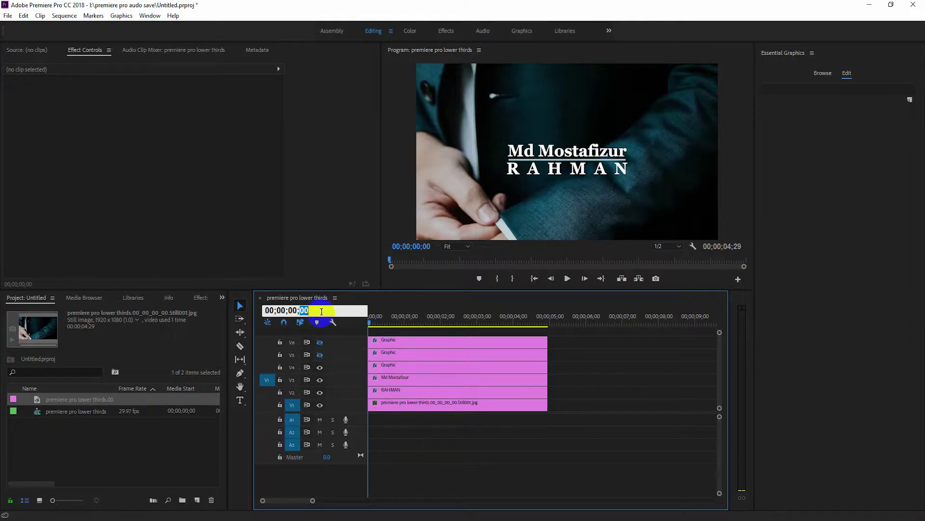
pyautogui.write('15')
pyautogui.click(322, 316)
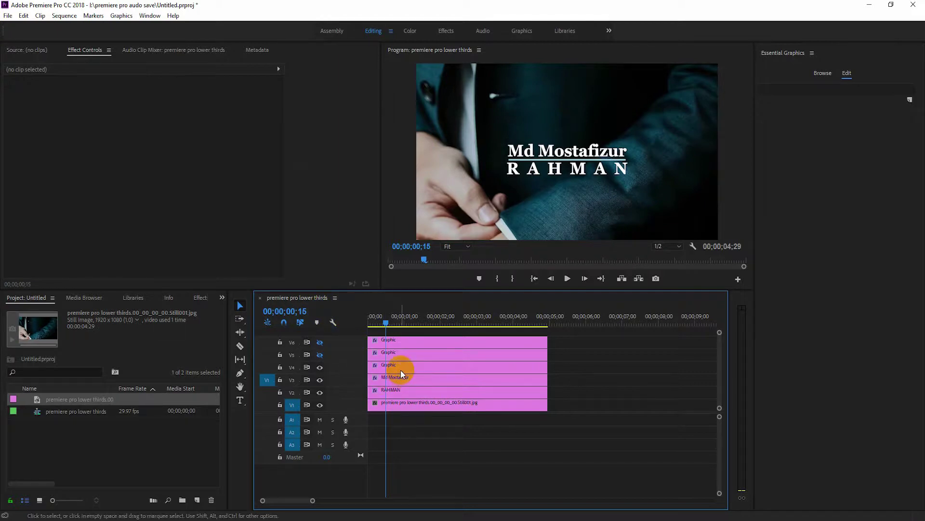
pyautogui.click(319, 367)
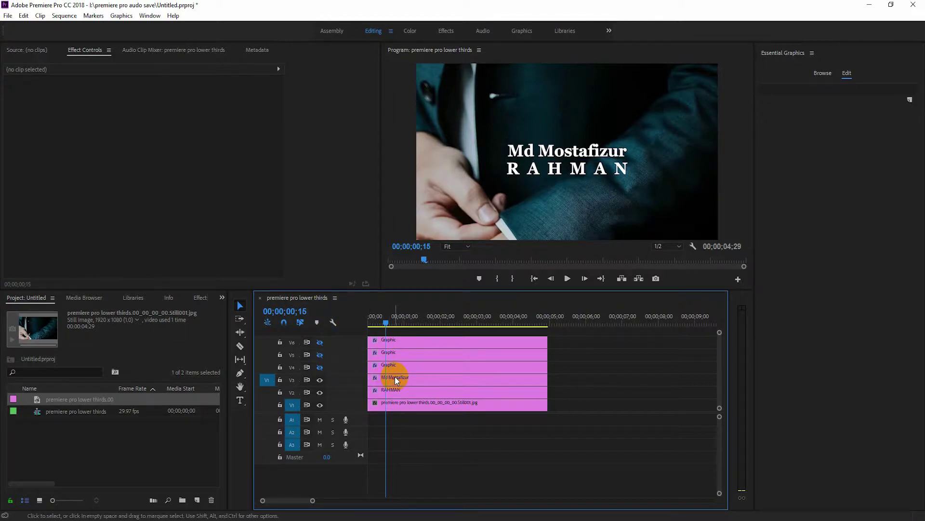
pyautogui.click(395, 377)
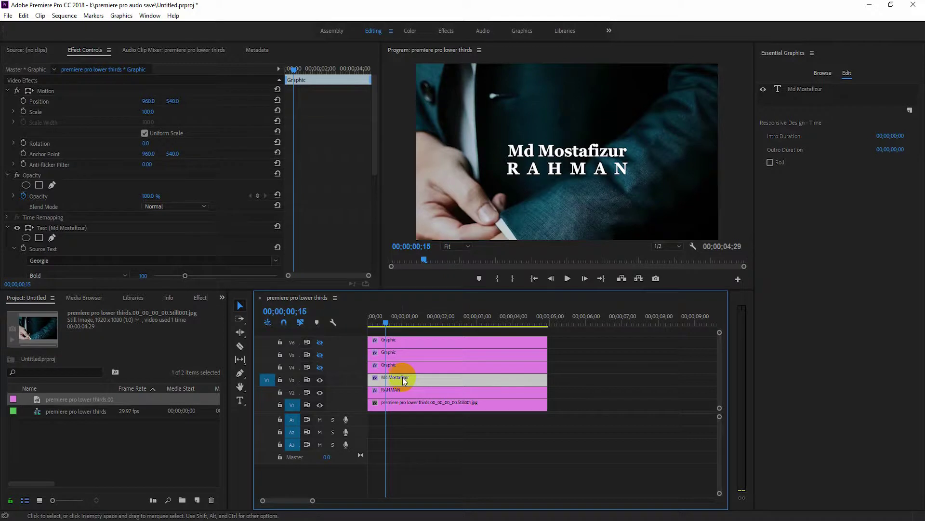
# Step: Show the V4 graphic again and try lowering the Md Mostafizur title, then undo it
pyautogui.click(372, 140)
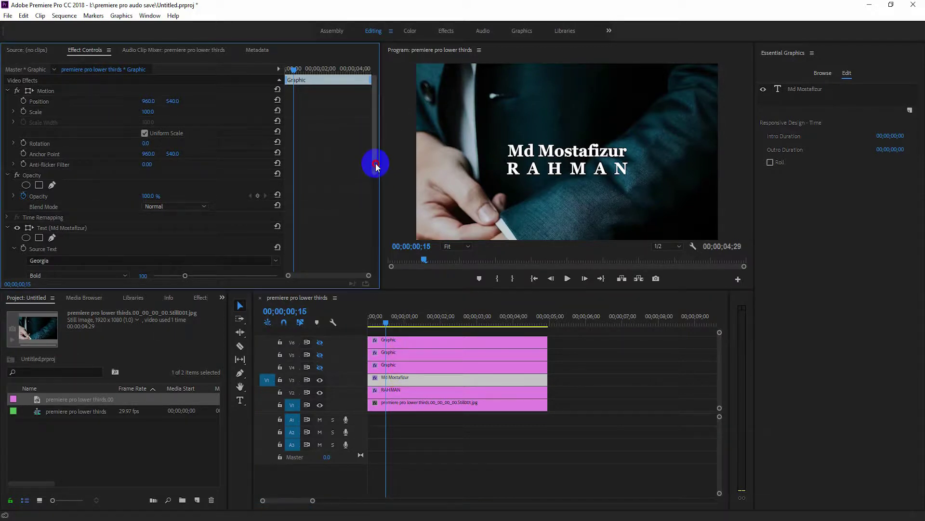
pyautogui.moveTo(376, 165); pyautogui.dragTo(374, 264)
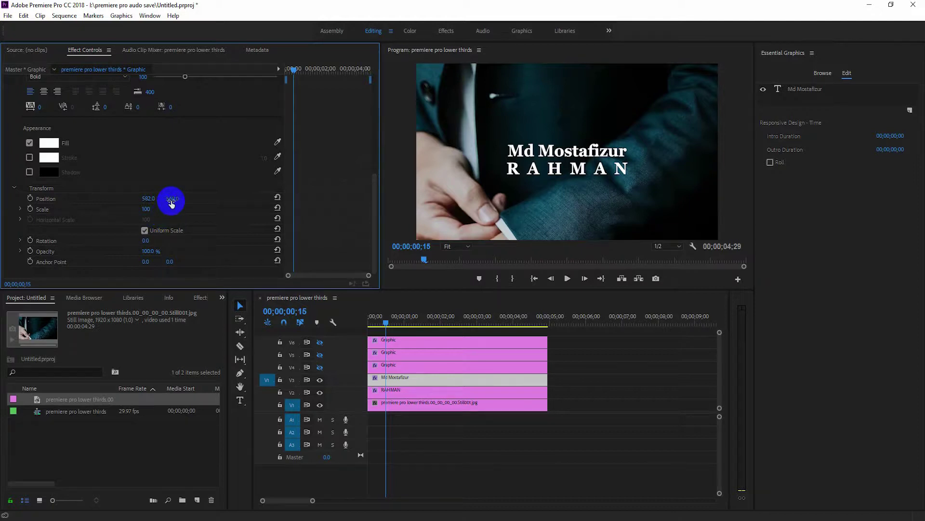
pyautogui.click(320, 368)
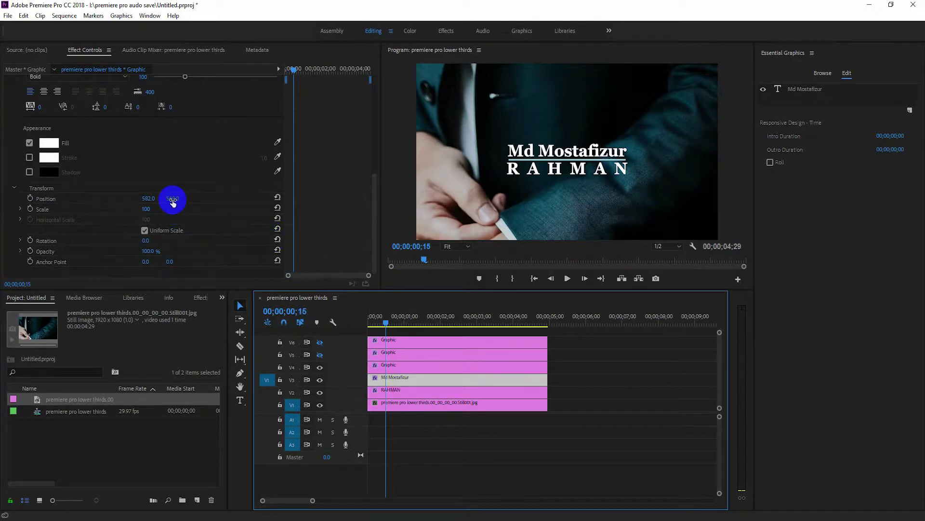
pyautogui.moveTo(172, 200); pyautogui.dragTo(208, 155)
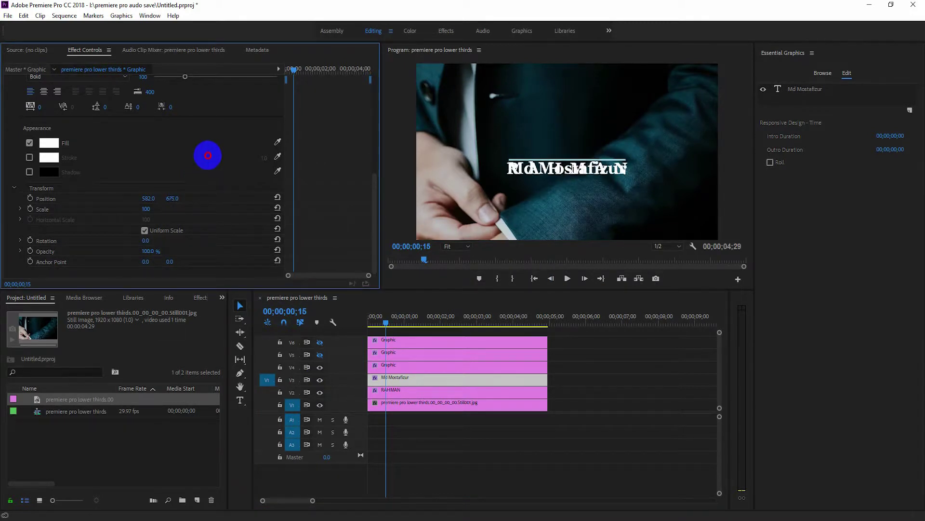
pyautogui.click(386, 322)
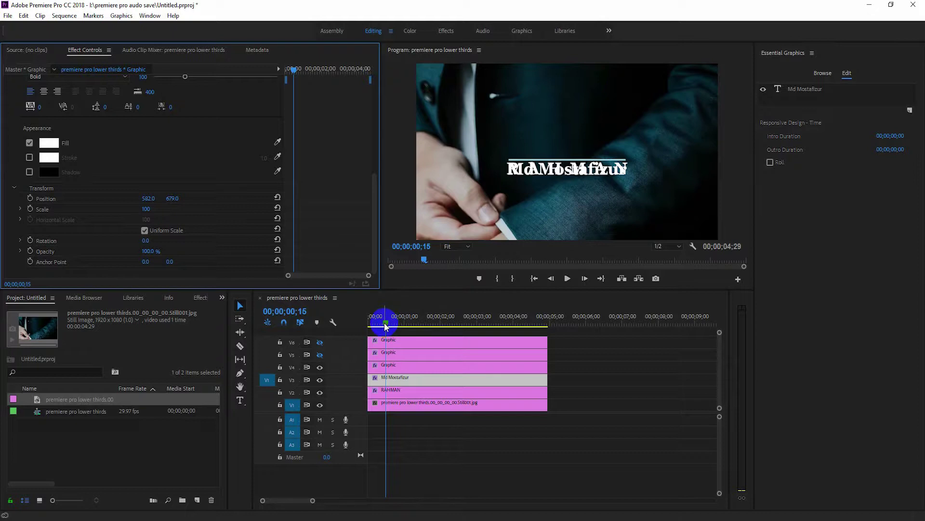
pyautogui.hotkey('ctrl', 'z')
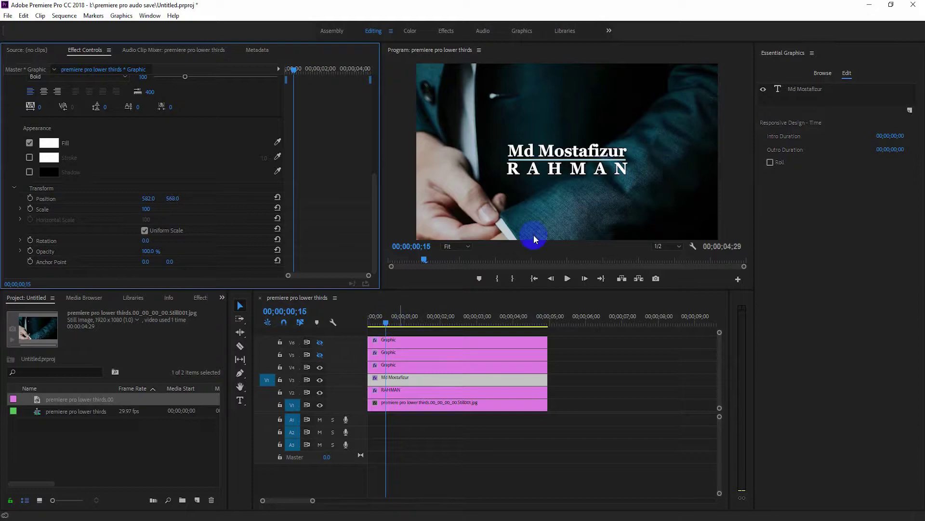
# Step: Keyframe Md Mostafizur's Position at 15 frames, lower it to Y 670 at the start, and preview
pyautogui.click(30, 198)
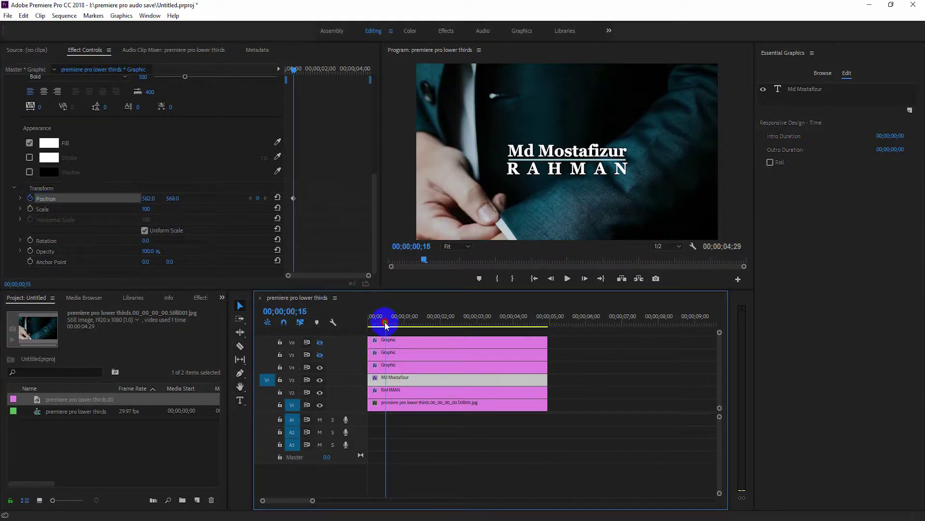
pyautogui.moveTo(385, 324); pyautogui.dragTo(358, 324)
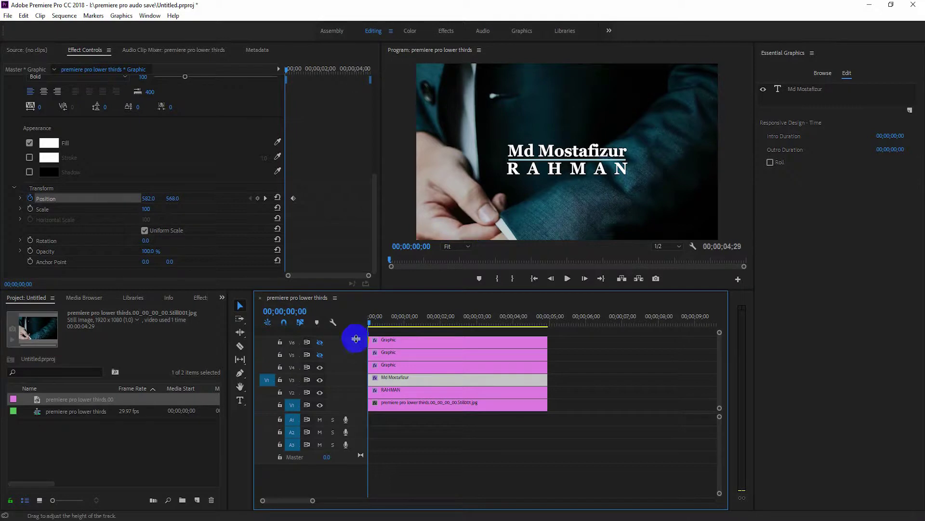
pyautogui.moveTo(174, 202); pyautogui.dragTo(211, 161)
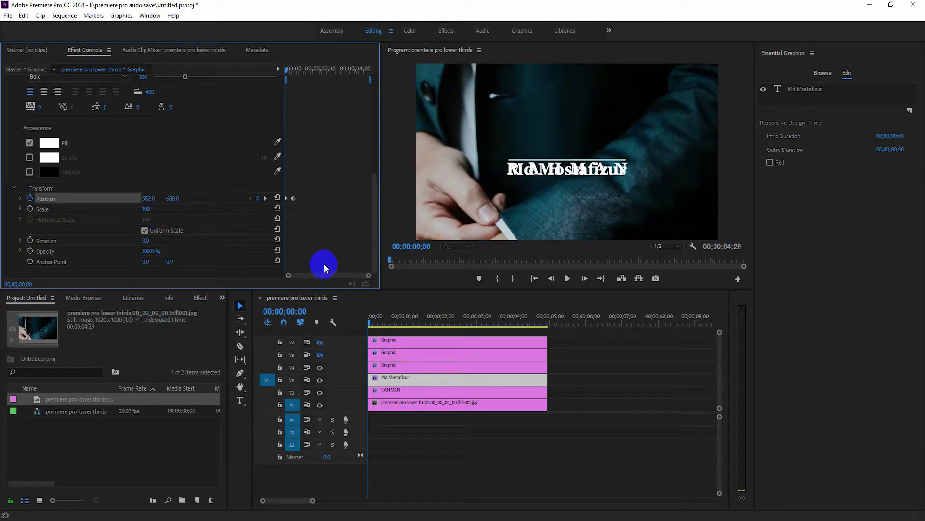
pyautogui.press('space')
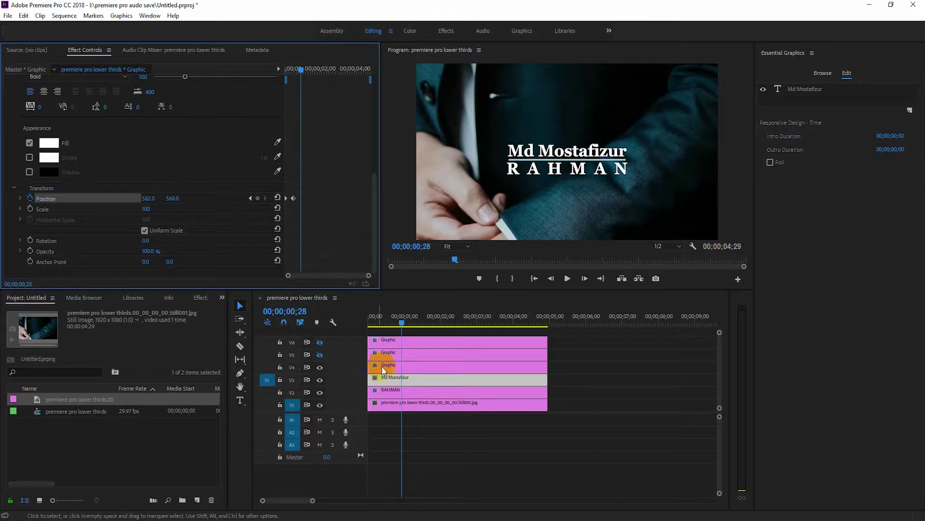
pyautogui.click(406, 346)
pyautogui.click(249, 197)
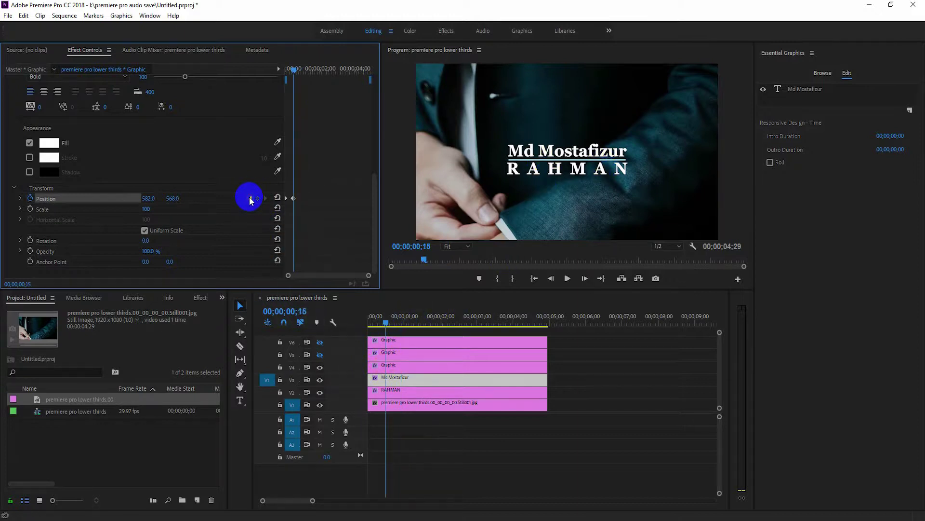
# Step: Add a Position keyframe to the V4 Shape 01 divider at 00;00;00;15
pyautogui.click(403, 365)
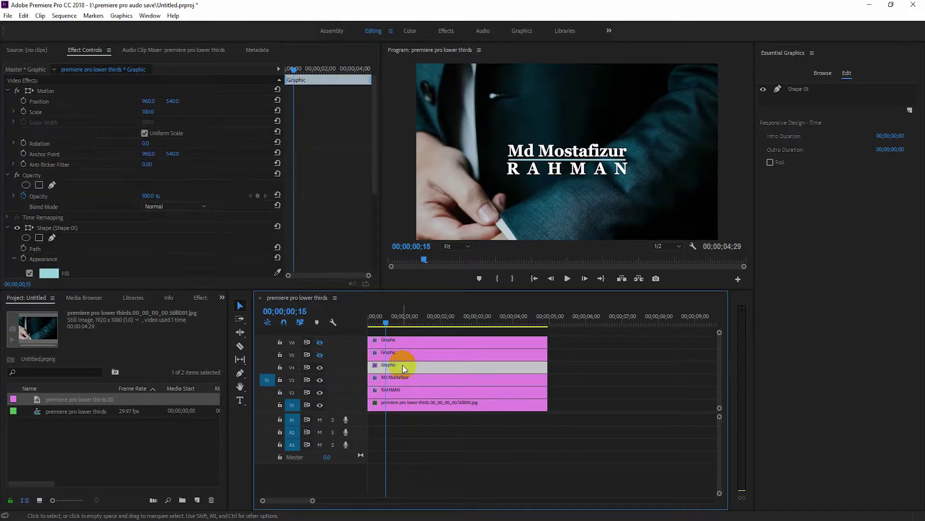
pyautogui.moveTo(376, 205); pyautogui.dragTo(375, 248)
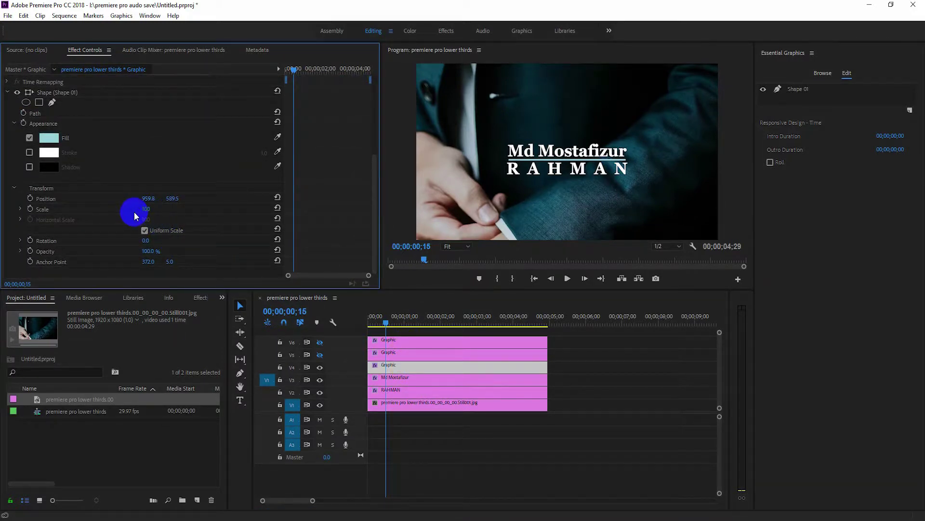
pyautogui.click(173, 198)
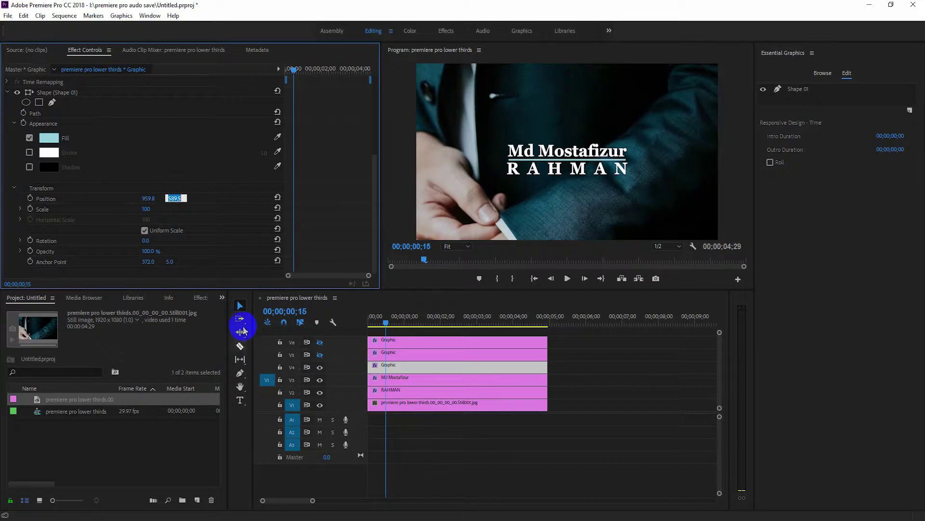
pyautogui.click(29, 198)
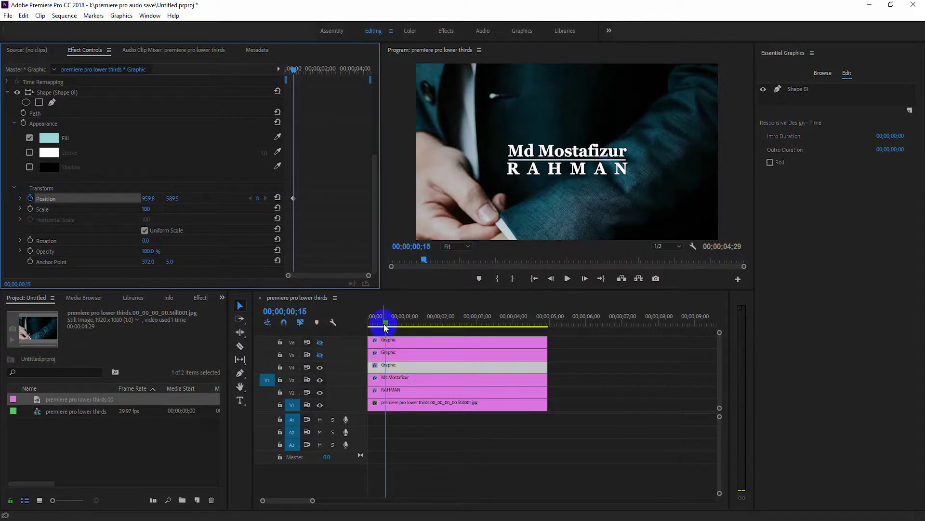
pyautogui.moveTo(386, 320); pyautogui.dragTo(349, 327)
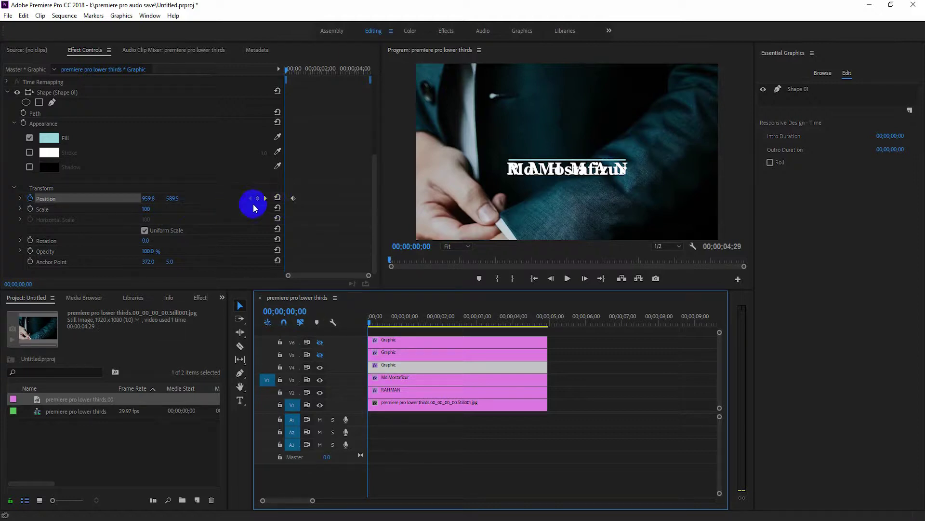
pyautogui.click(264, 198)
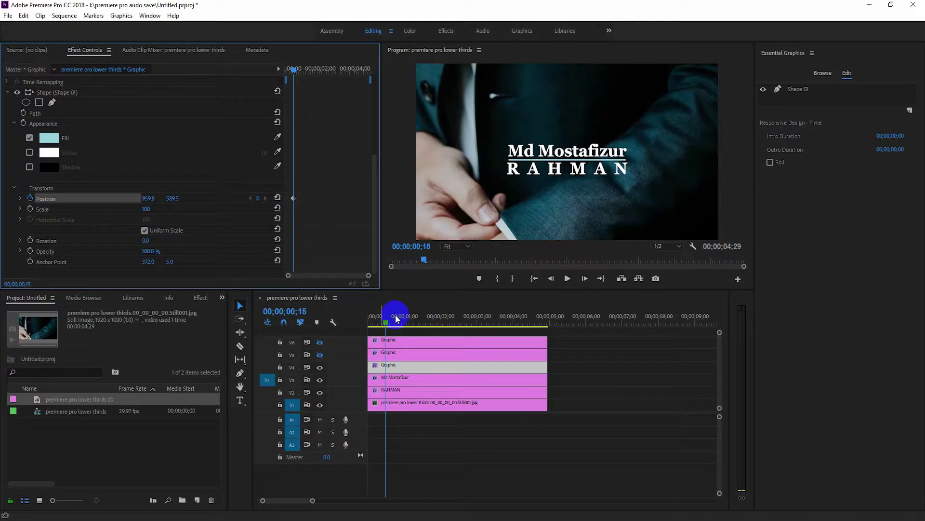
pyautogui.click(397, 378)
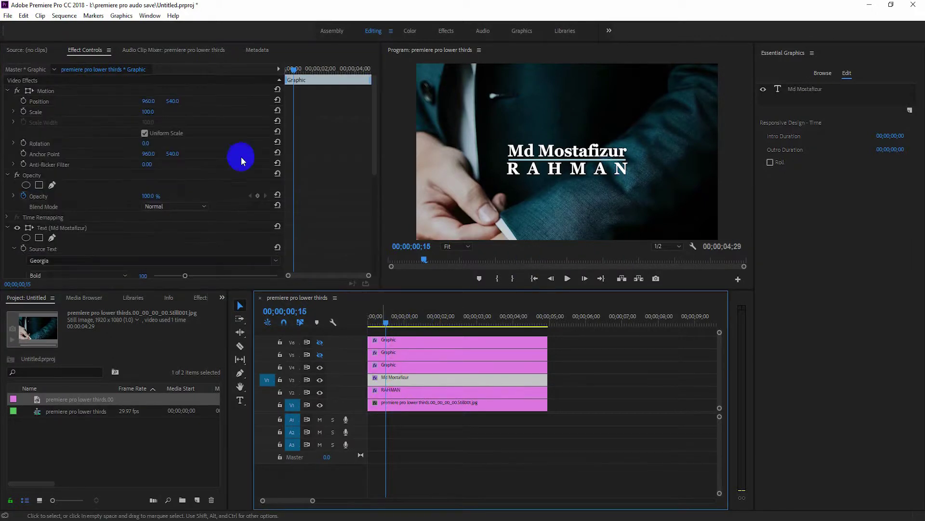
# Step: Select the RAHMAN title clip and bring up its Position settings
pyautogui.moveTo(372, 140); pyautogui.dragTo(366, 247)
pyautogui.click(176, 207)
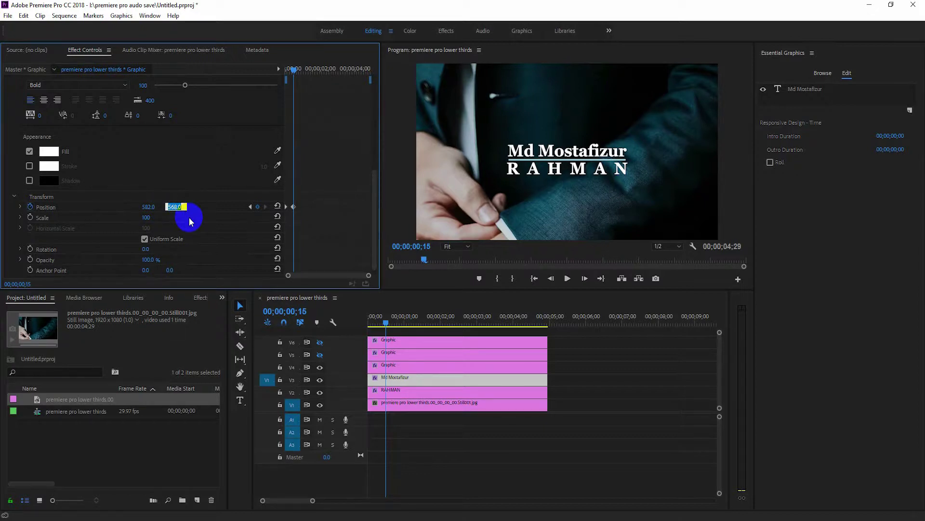
pyautogui.click(402, 378)
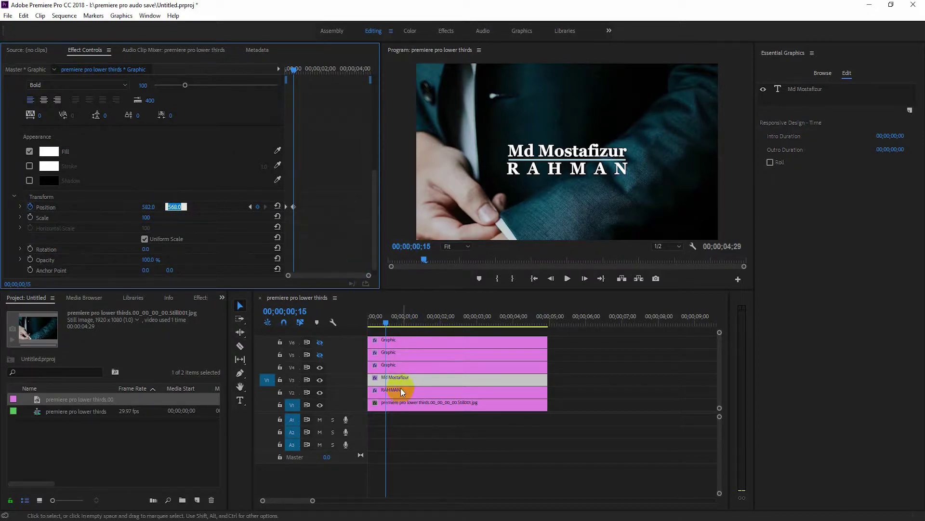
pyautogui.click(402, 391)
pyautogui.moveTo(372, 172); pyautogui.dragTo(372, 264)
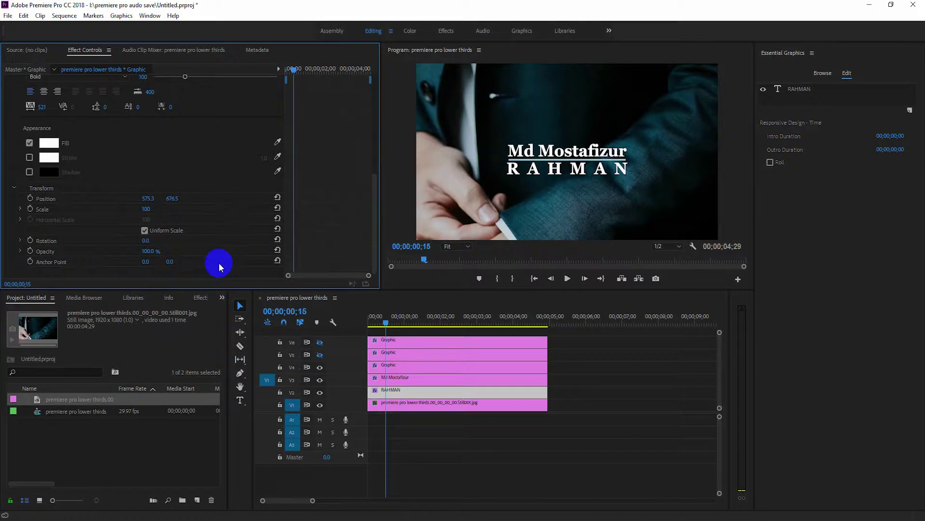
pyautogui.click(435, 413)
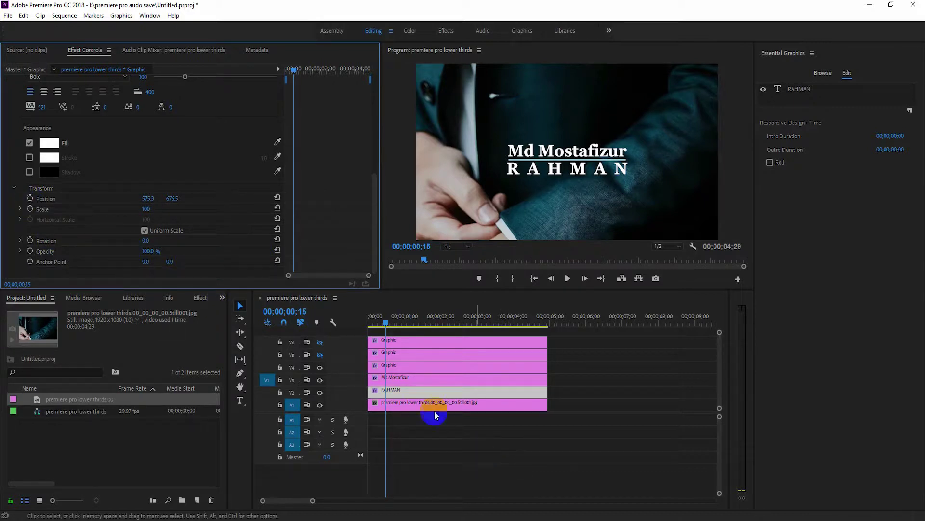
pyautogui.click(397, 389)
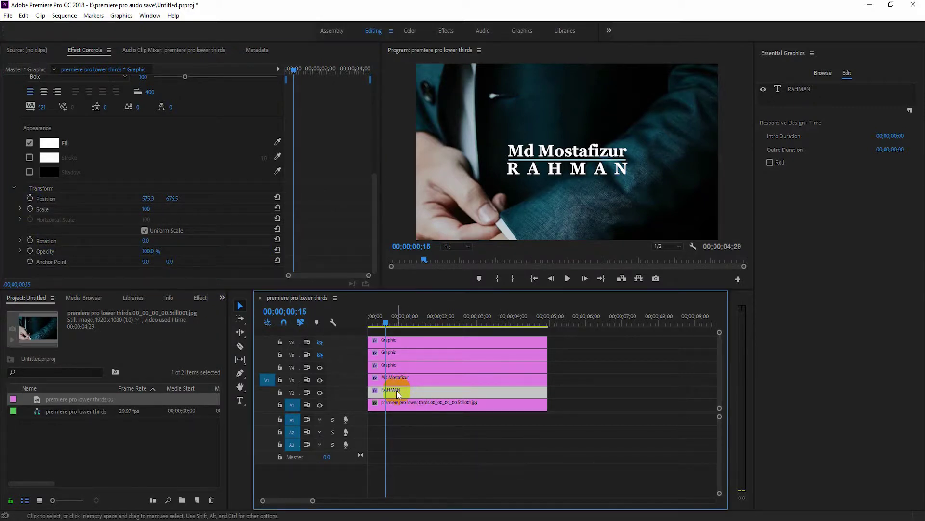
# Step: Keyframe RAHMAN's Position at 15 frames, set Y 568 at the start, and preview the slide
pyautogui.click(30, 198)
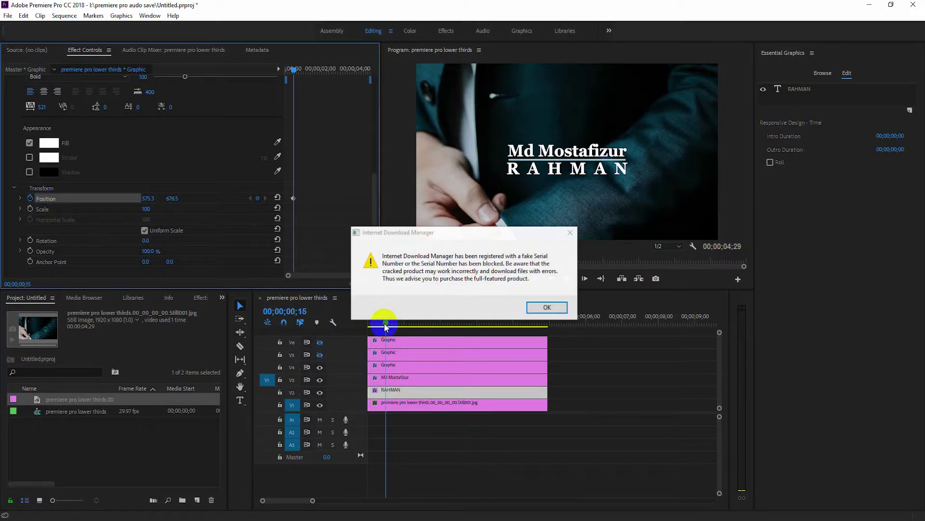
pyautogui.click(547, 307)
pyautogui.click(477, 310)
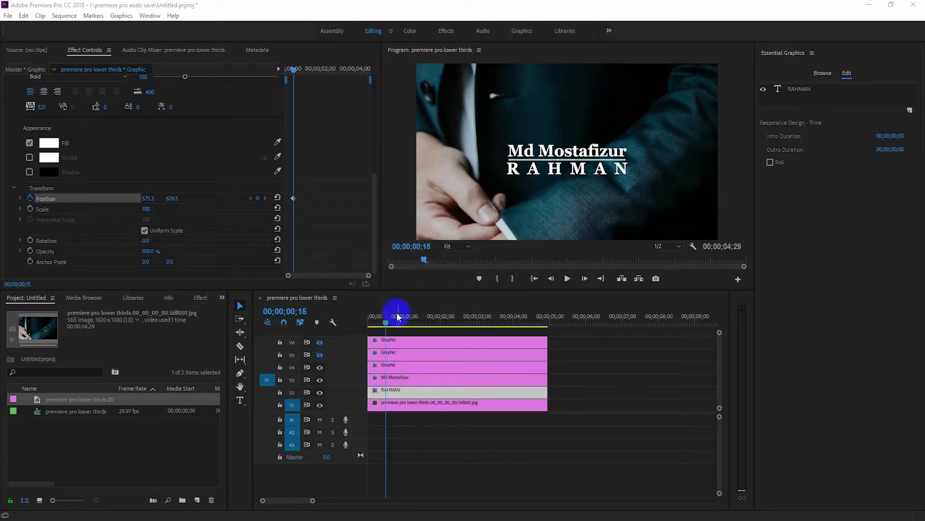
pyautogui.moveTo(398, 316); pyautogui.dragTo(356, 322)
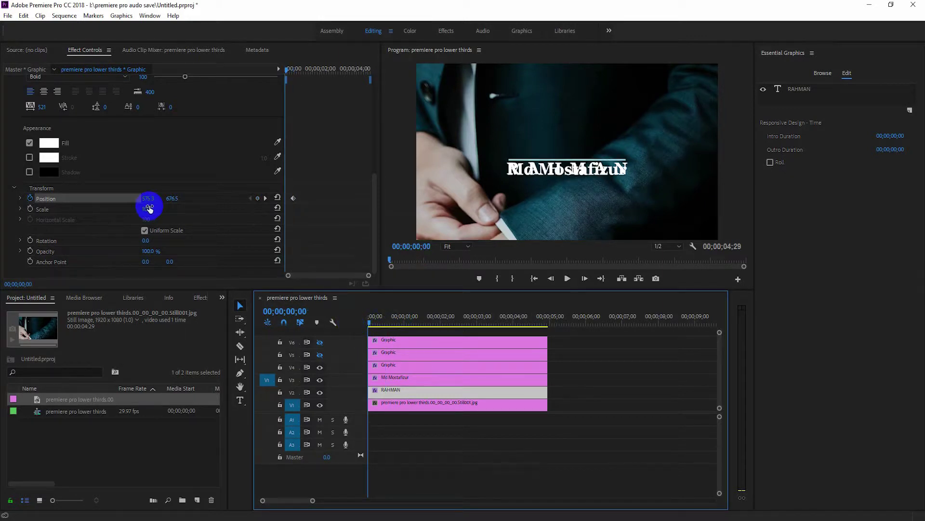
pyautogui.click(176, 199)
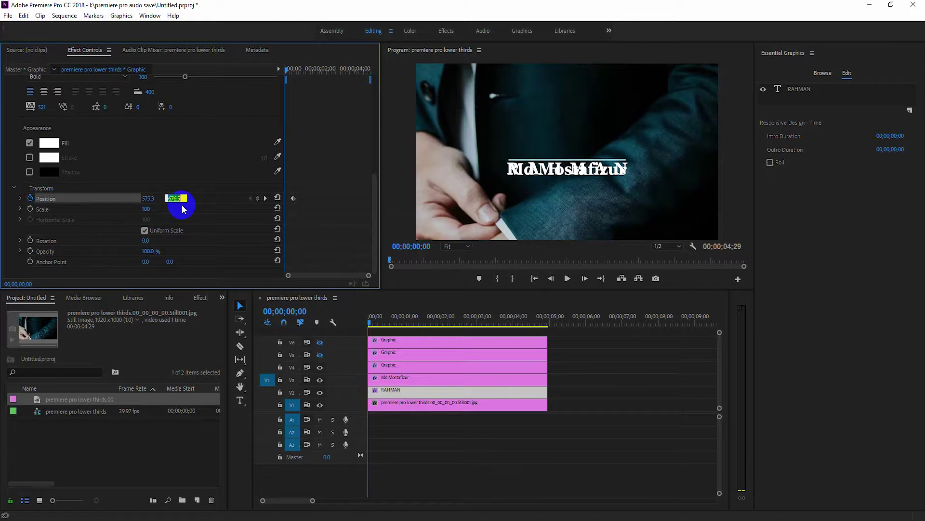
pyautogui.write('568')
pyautogui.press('Return')
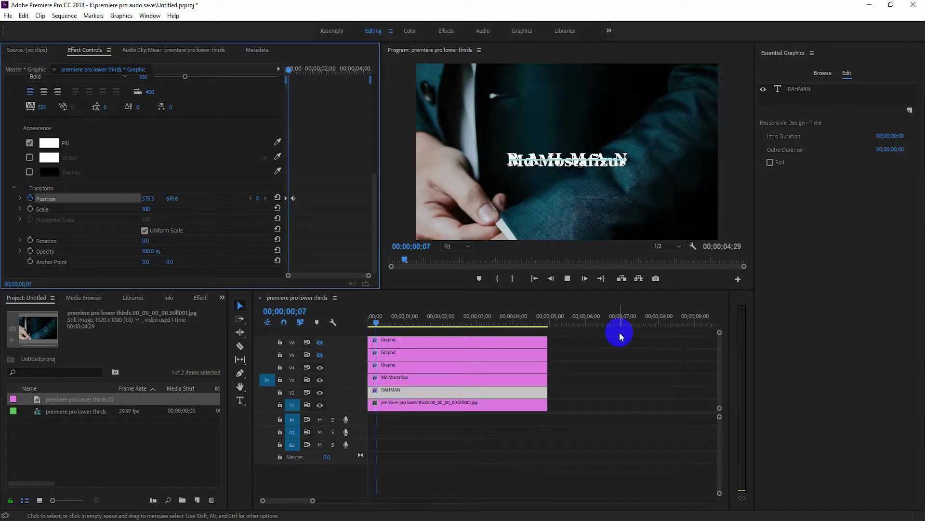
pyautogui.press('space')
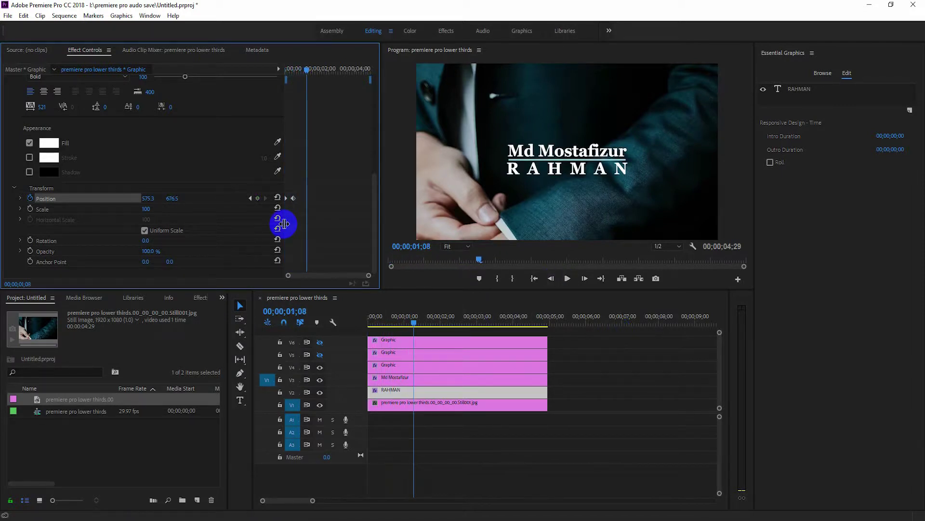
# Step: Apply Ease In and Ease Out to RAHMAN's two Position keyframes
pyautogui.rightClick(293, 200)
pyautogui.moveTo(381, 283)
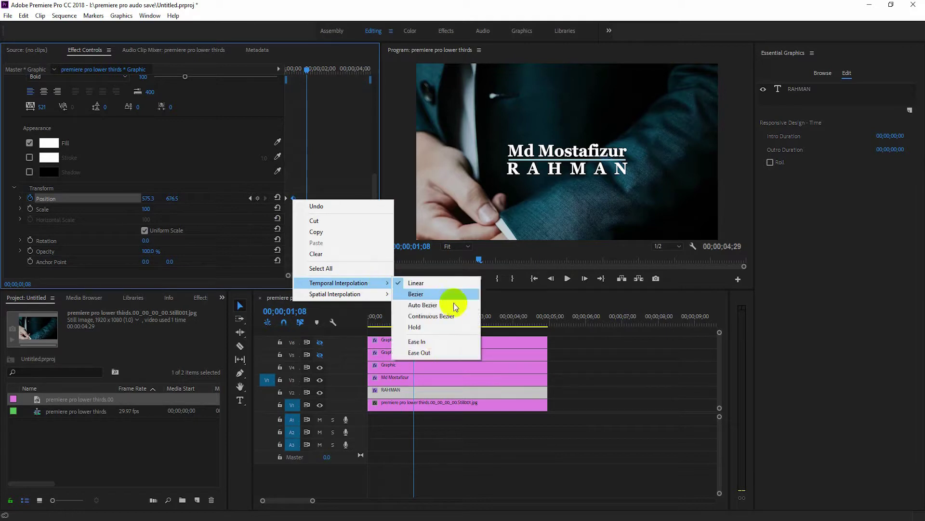
pyautogui.click(429, 342)
pyautogui.rightClick(288, 201)
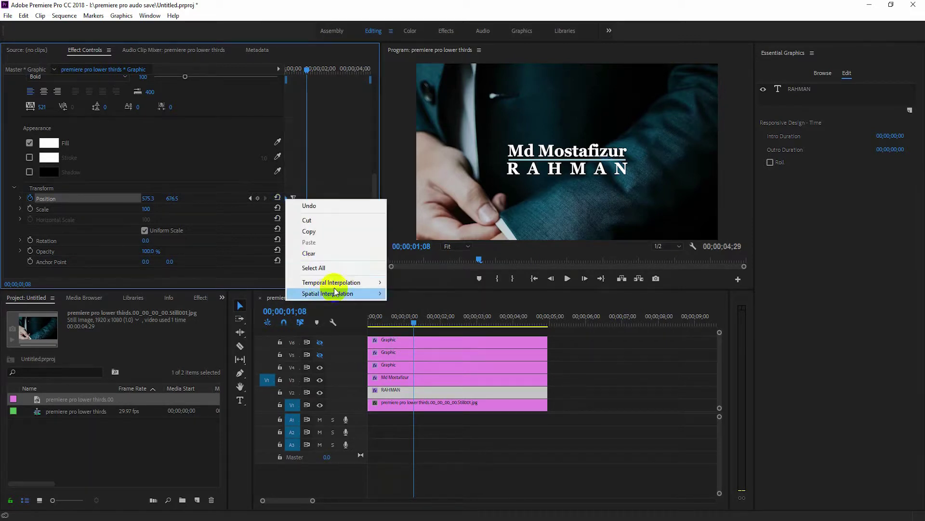
pyautogui.moveTo(349, 283)
pyautogui.click(411, 350)
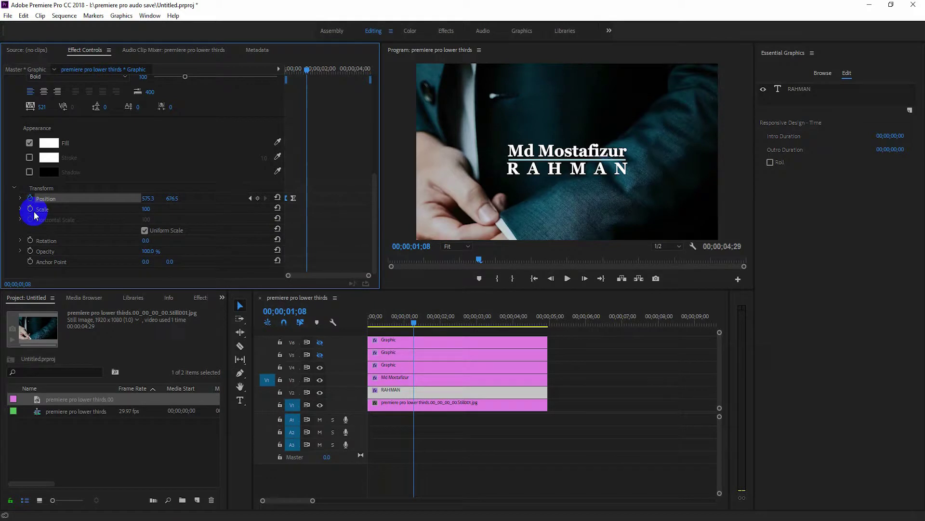
# Step: Steepen RAHMAN's Position velocity curve to a peak of about 2224.1
pyautogui.click(20, 198)
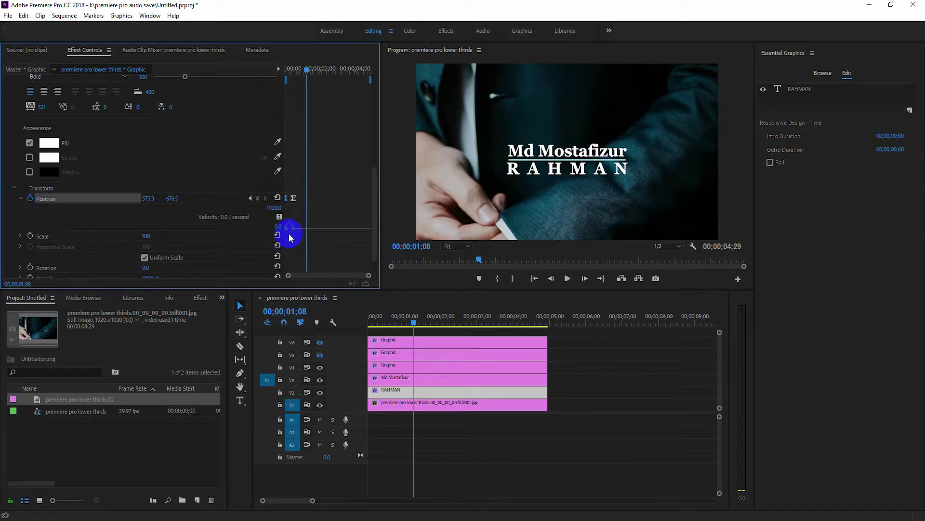
pyautogui.moveTo(288, 275); pyautogui.dragTo(302, 275)
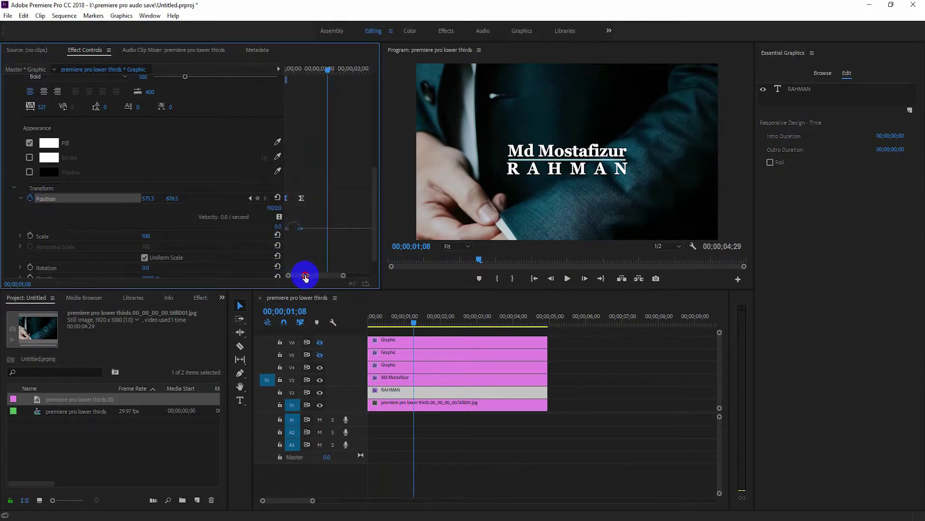
pyautogui.moveTo(309, 232); pyautogui.dragTo(295, 232)
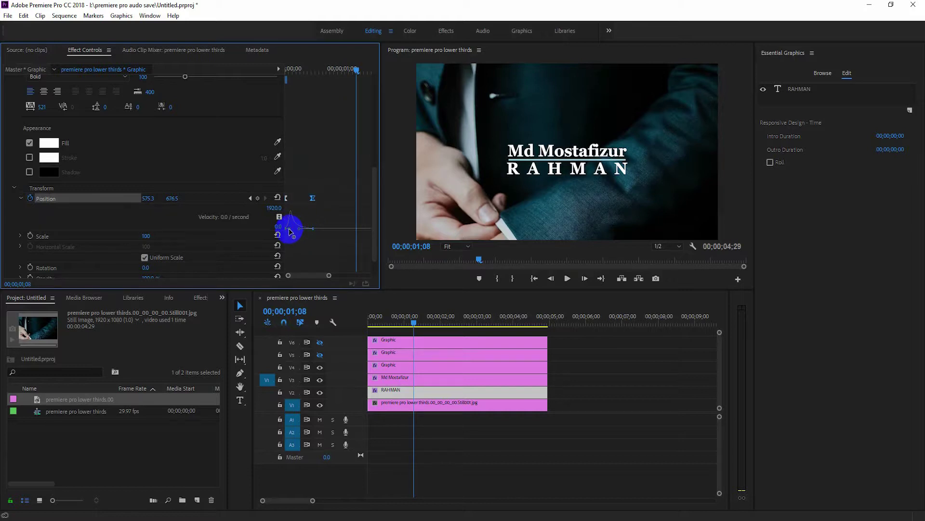
pyautogui.moveTo(285, 228); pyautogui.dragTo(298, 232)
pyautogui.moveTo(285, 228); pyautogui.dragTo(299, 232)
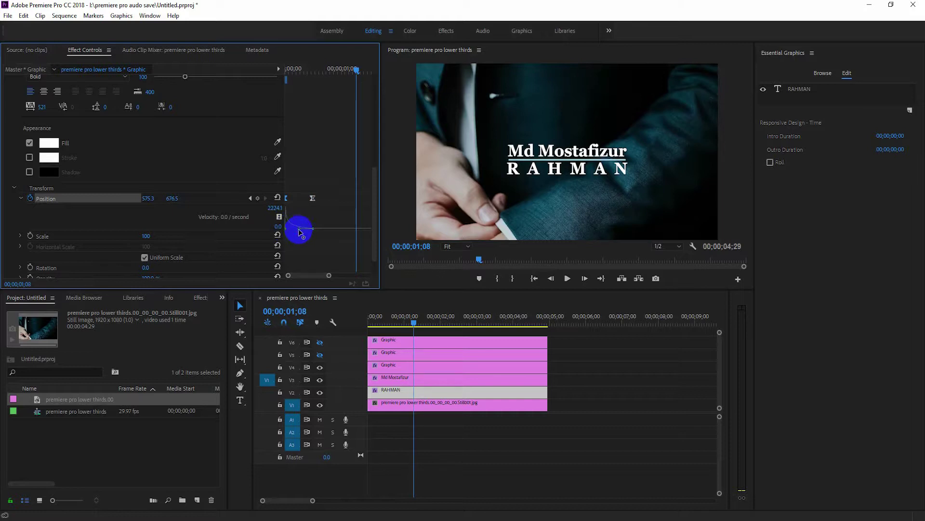
pyautogui.click(393, 378)
pyautogui.moveTo(374, 149); pyautogui.dragTo(374, 241)
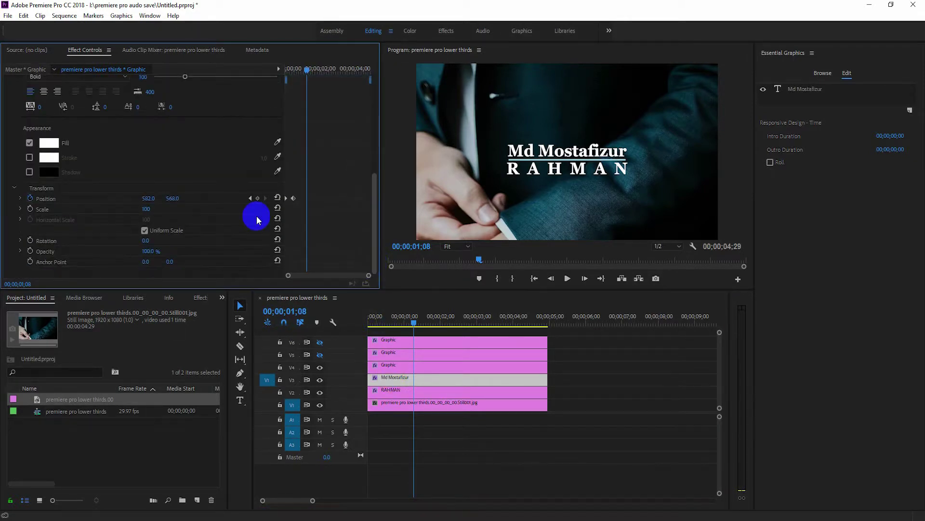
# Step: Set the Md Mostafizur title's Position keyframes to Ease Out
pyautogui.rightClick(292, 199)
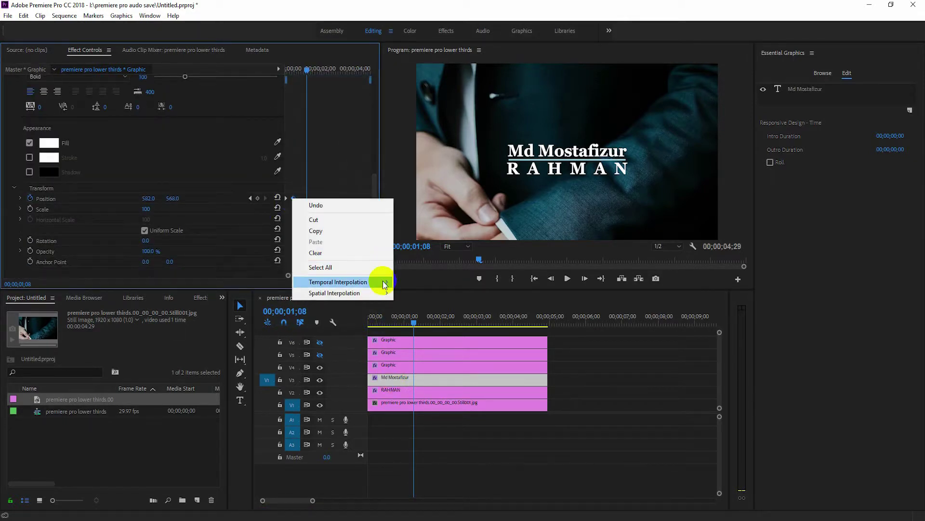
pyautogui.moveTo(379, 282)
pyautogui.click(430, 348)
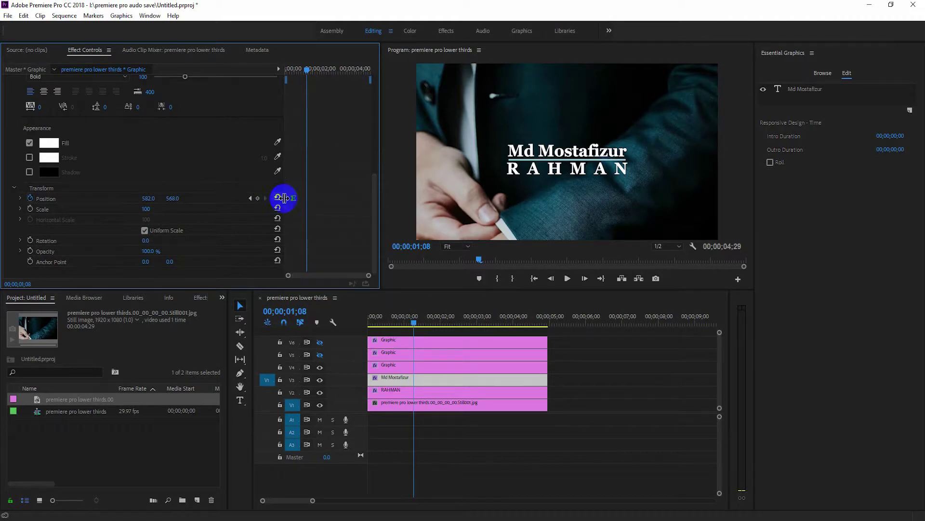
pyautogui.rightClick(285, 199)
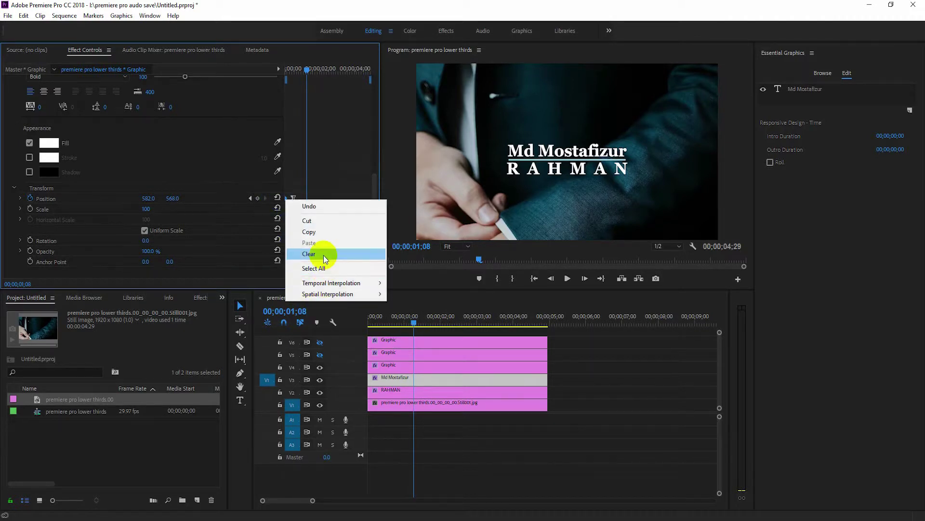
pyautogui.moveTo(361, 284)
pyautogui.click(431, 351)
# Step: Steepen the title's Position velocity curve at the first keyframe and preview from the start
pyautogui.click(21, 198)
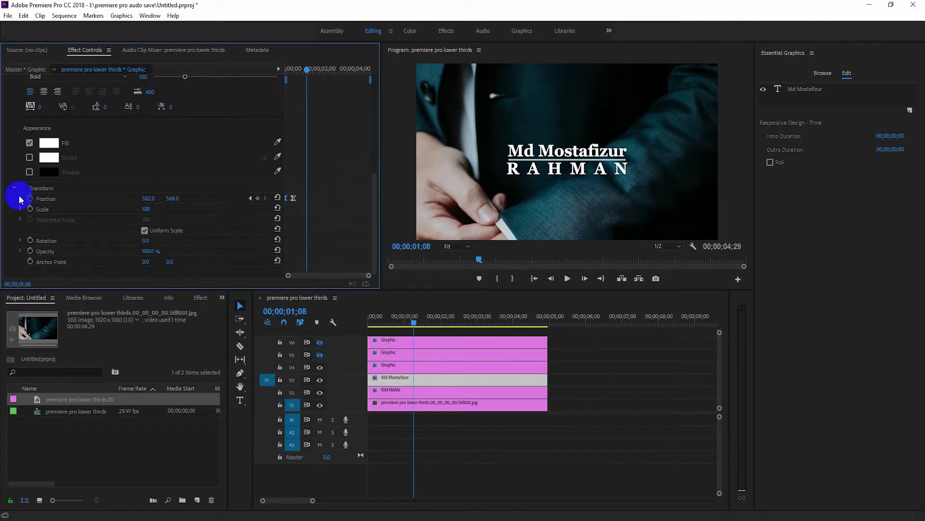
pyautogui.moveTo(288, 278)
pyautogui.mouseDown()
pyautogui.moveTo(306, 274)
pyautogui.moveTo(282, 276)
pyautogui.mouseUp()
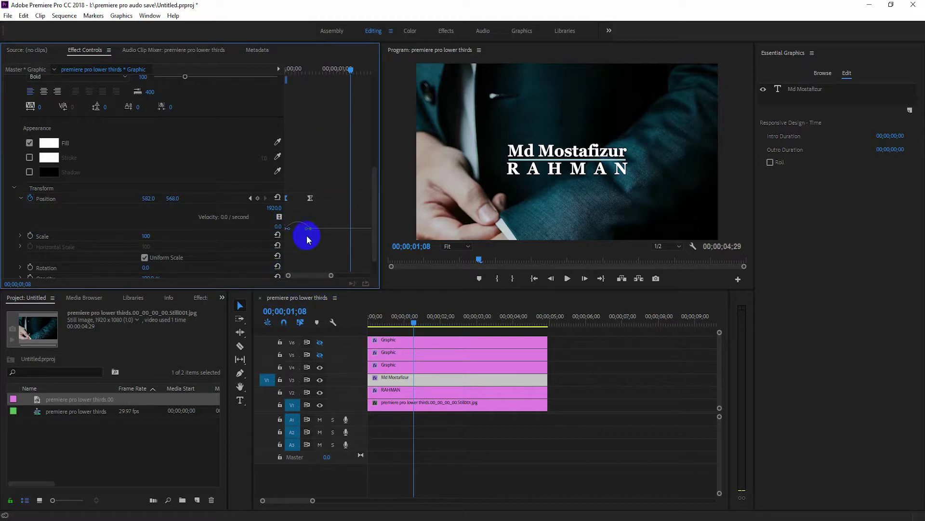
pyautogui.moveTo(307, 232)
pyautogui.mouseDown()
pyautogui.moveTo(285, 228)
pyautogui.moveTo(296, 230)
pyautogui.mouseUp()
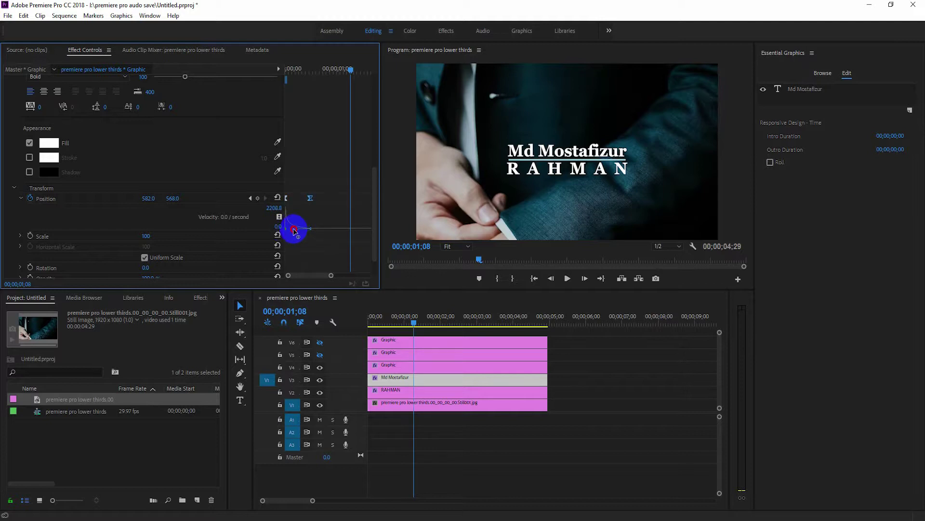
pyautogui.moveTo(412, 318); pyautogui.dragTo(357, 318)
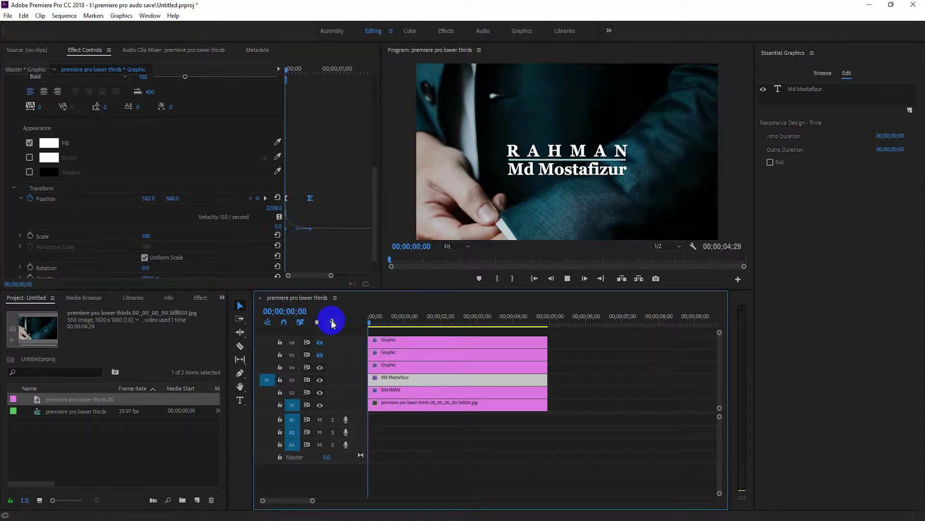
pyautogui.press('space')
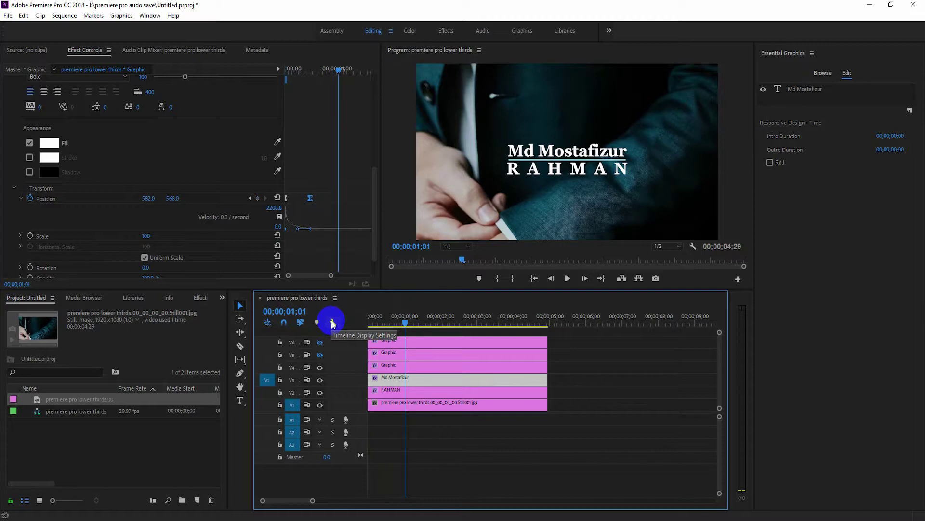
pyautogui.moveTo(406, 326); pyautogui.dragTo(369, 320)
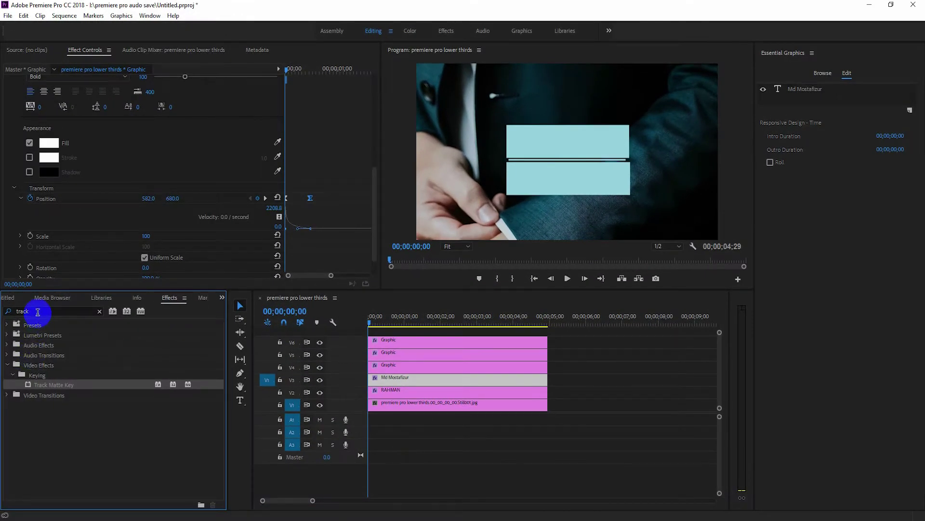
pyautogui.moveTo(38, 312); pyautogui.dragTo(3, 311)
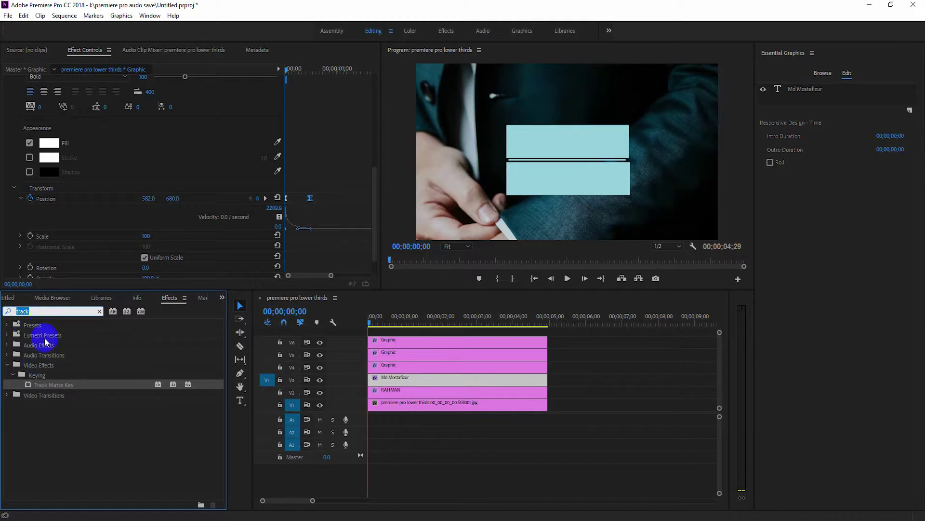
pyautogui.moveTo(57, 391); pyautogui.dragTo(384, 392)
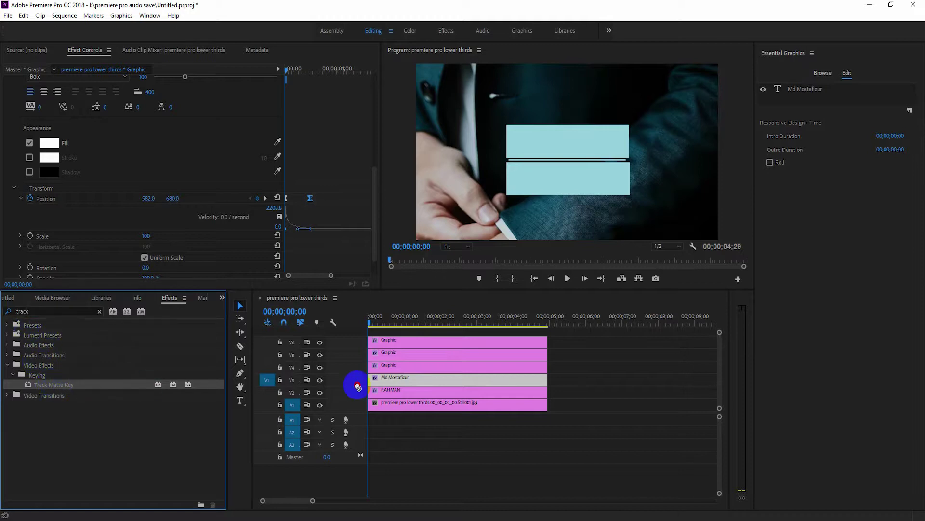
pyautogui.moveTo(76, 386); pyautogui.dragTo(414, 380)
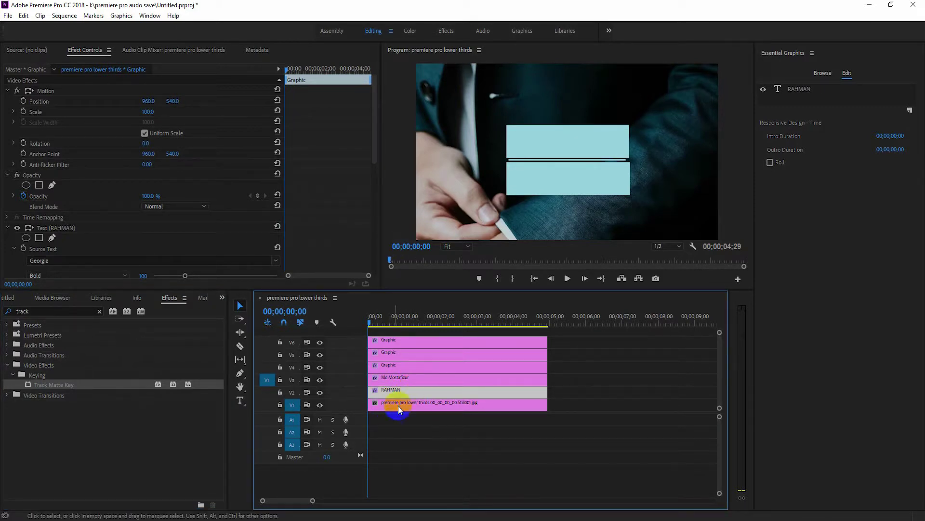
# Step: Inspect the Md Mostafizur title and the shape layers on the V4 and V5 clips
pyautogui.click(398, 377)
pyautogui.moveTo(375, 144); pyautogui.dragTo(369, 258)
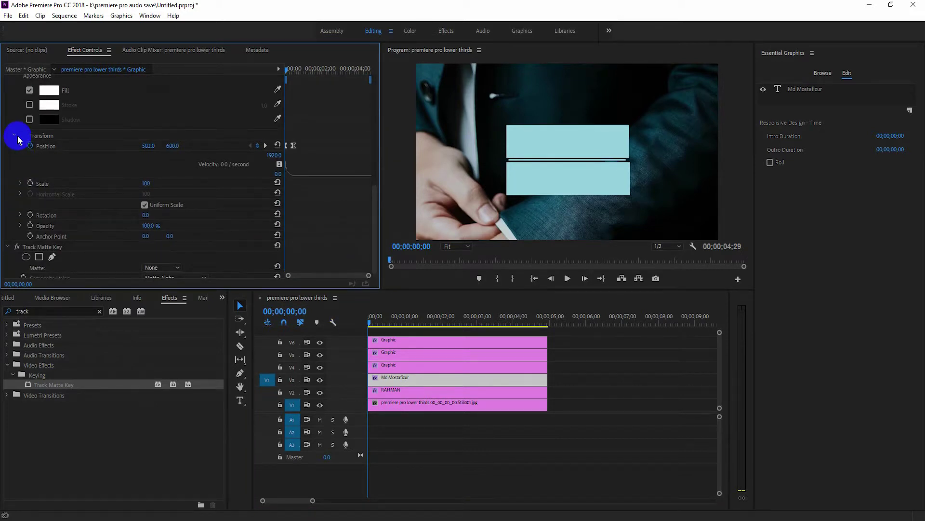
pyautogui.click(14, 136)
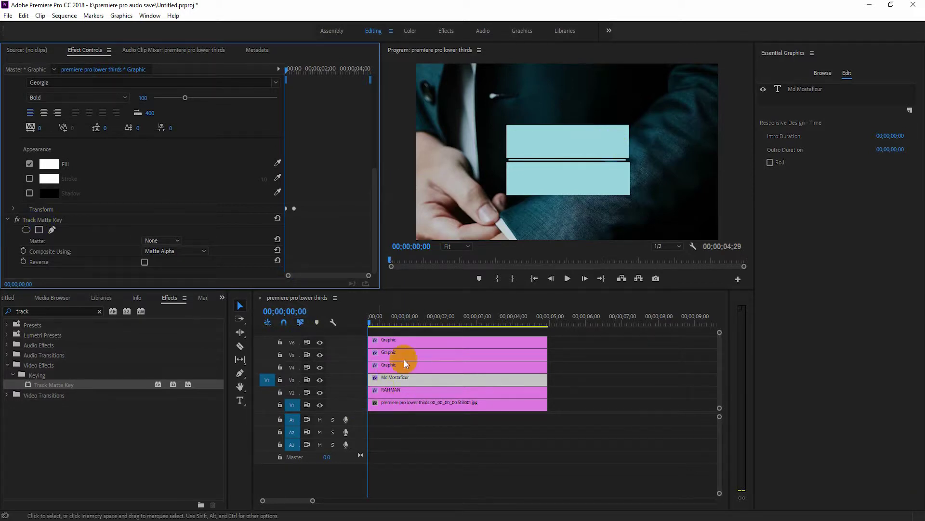
pyautogui.click(389, 367)
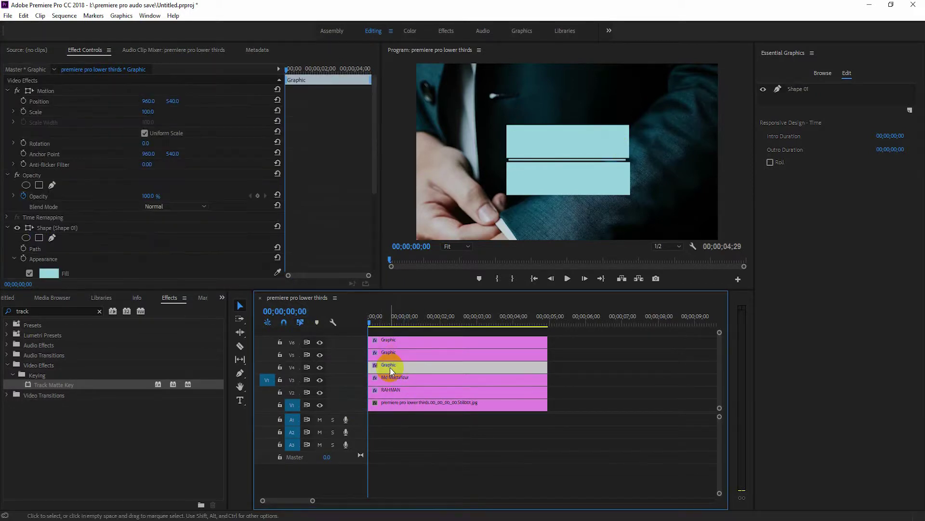
pyautogui.click(31, 223)
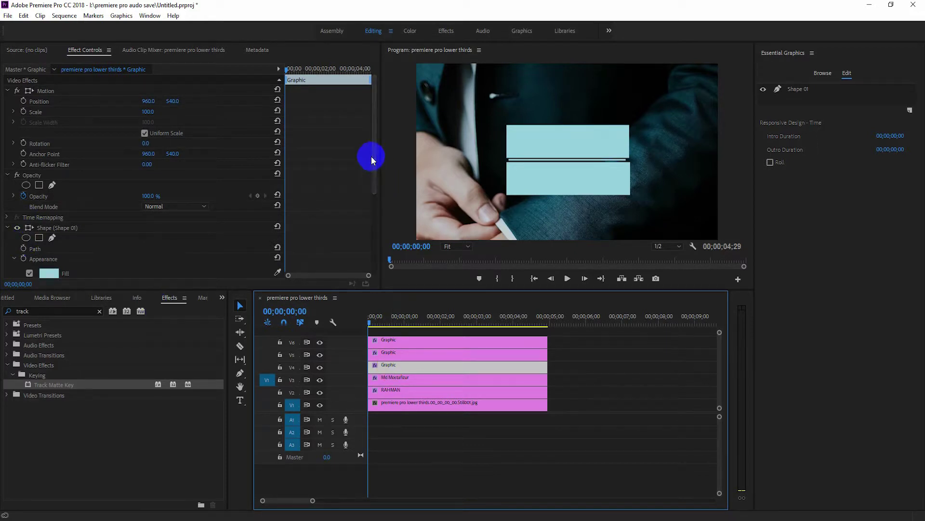
pyautogui.moveTo(371, 156); pyautogui.dragTo(372, 205)
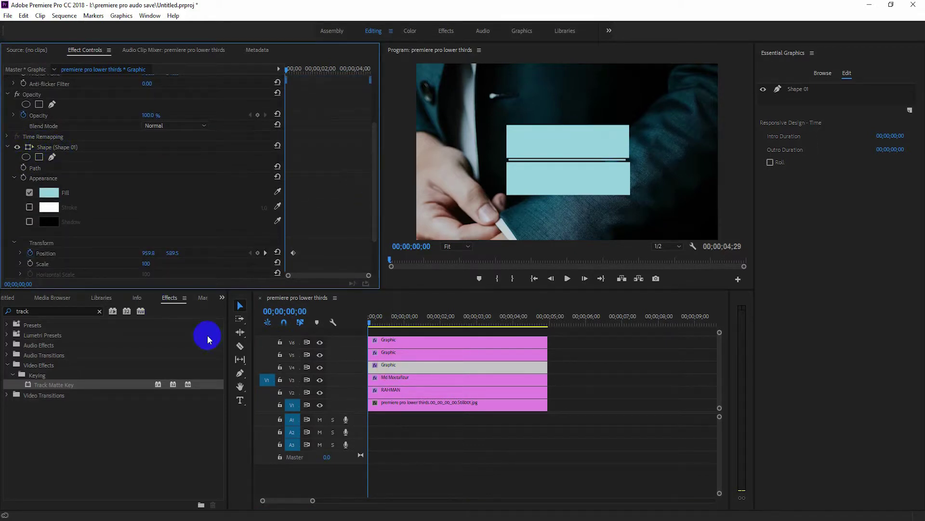
pyautogui.click(395, 354)
pyautogui.click(45, 236)
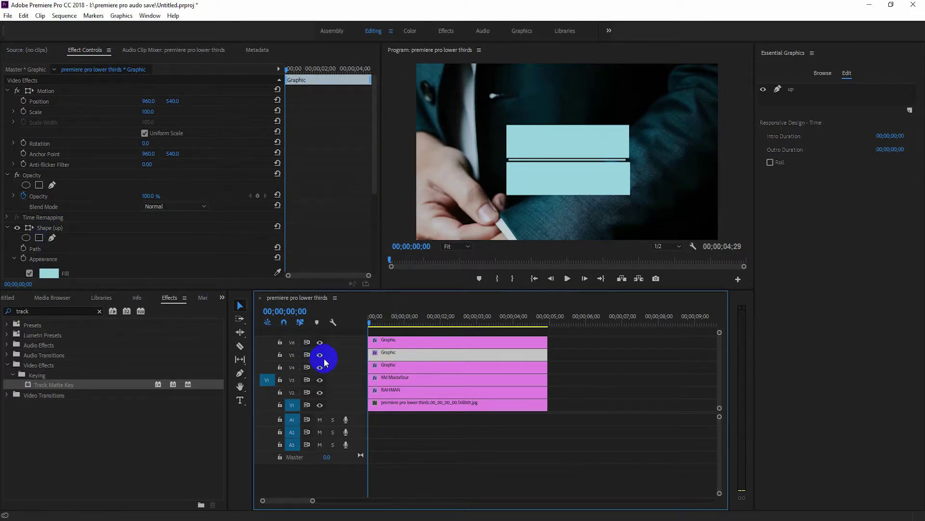
# Step: Set Md Mostafizur's Track Matte to Video 5
pyautogui.click(400, 377)
pyautogui.moveTo(375, 168); pyautogui.dragTo(374, 270)
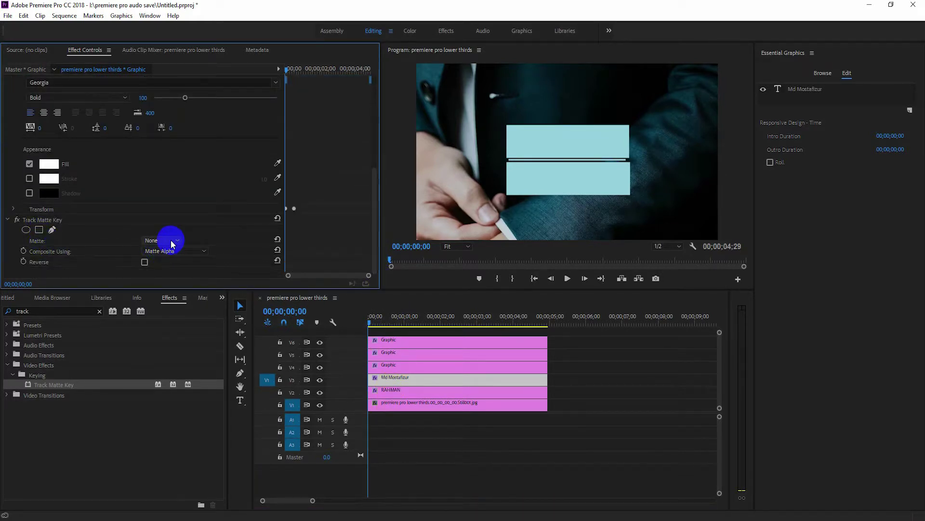
pyautogui.click(173, 240)
pyautogui.click(176, 278)
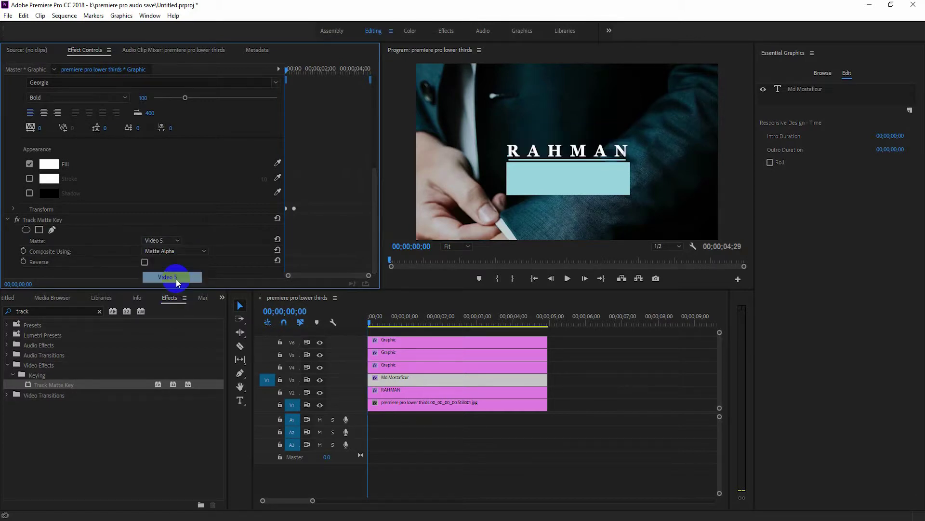
# Step: Check the Down shape on V6 by toggling its visibility, then reselect RAHMAN
pyautogui.click(395, 389)
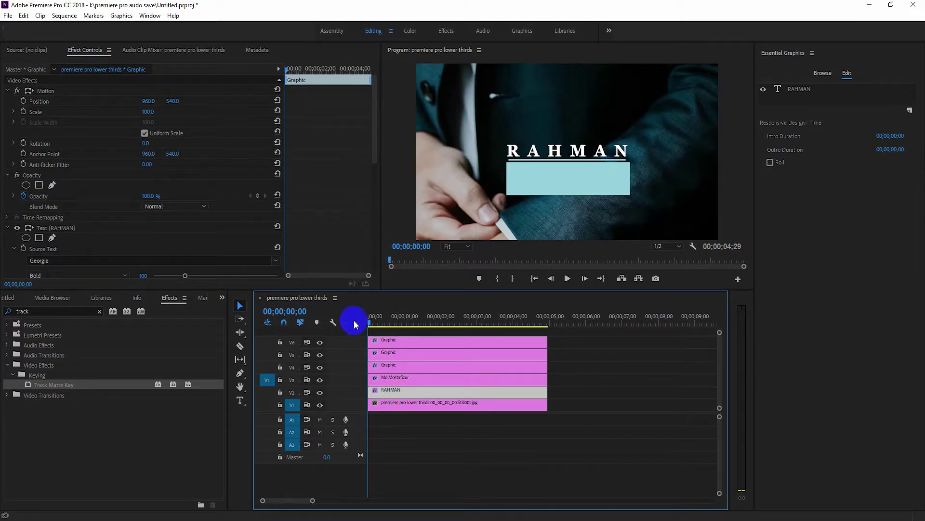
pyautogui.click(386, 342)
pyautogui.click(321, 341)
pyautogui.click(320, 342)
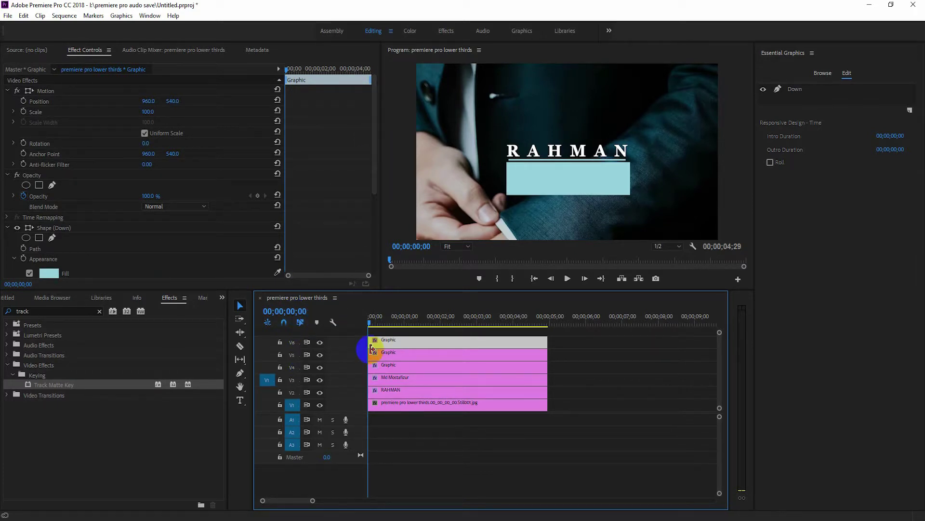
pyautogui.moveTo(375, 174); pyautogui.dragTo(370, 262)
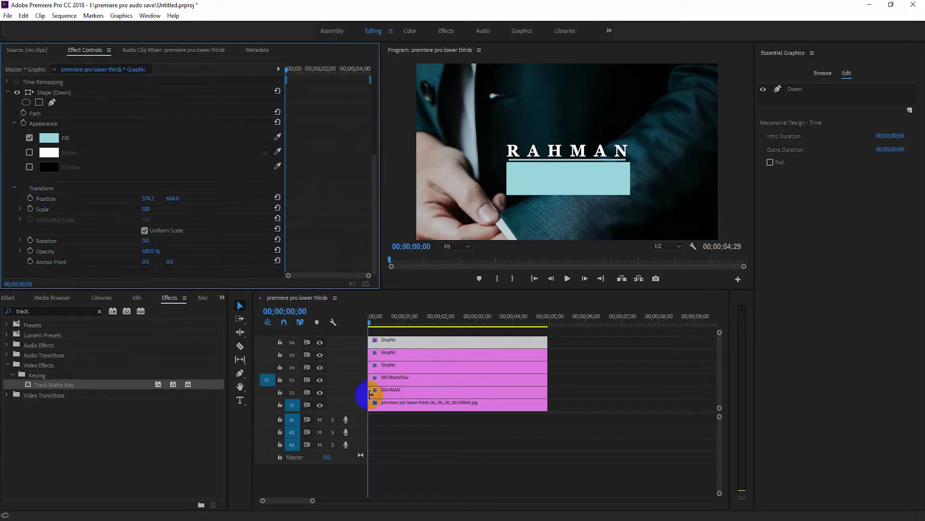
pyautogui.click(392, 390)
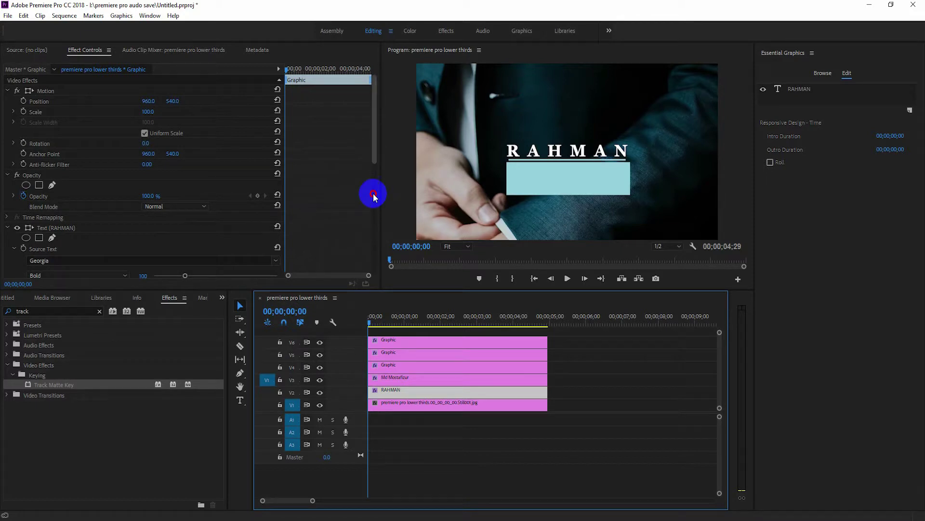
# Step: Set RAHMAN's Track Matte to Video 6
pyautogui.moveTo(371, 192); pyautogui.dragTo(370, 272)
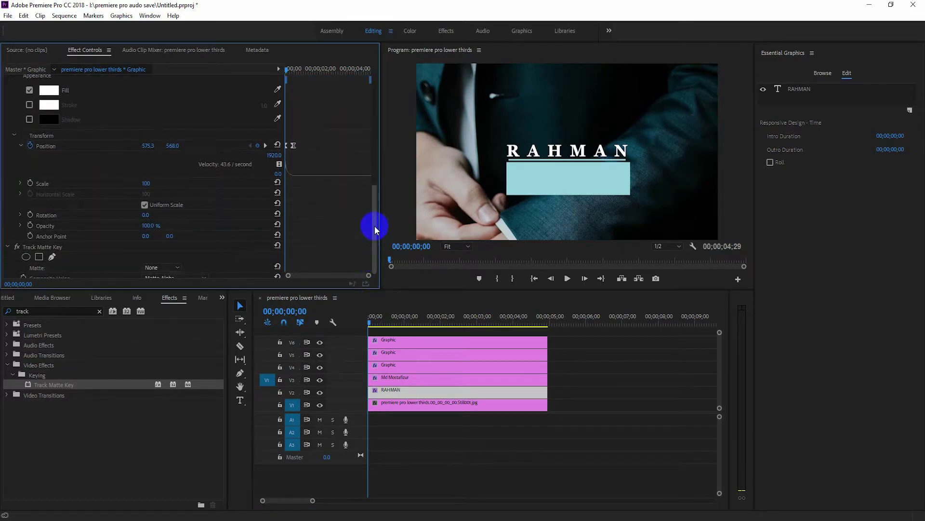
pyautogui.click(13, 135)
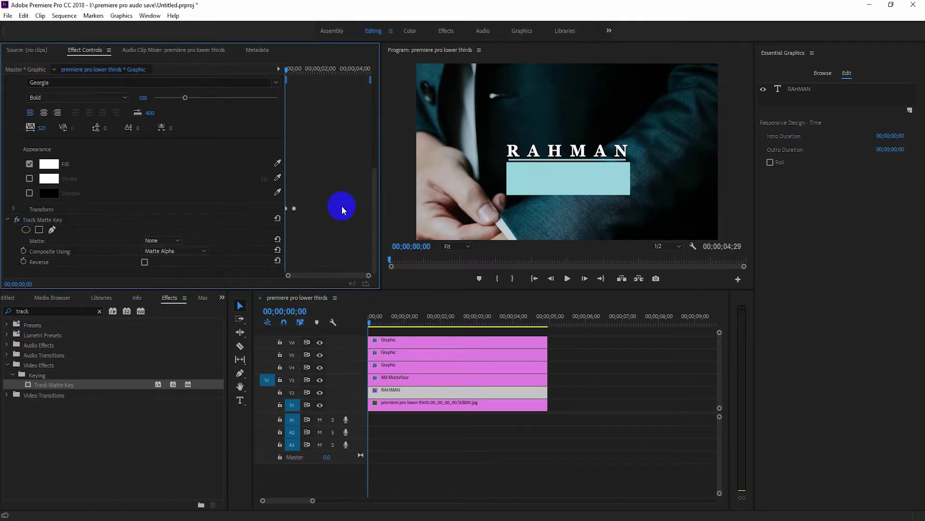
pyautogui.click(161, 240)
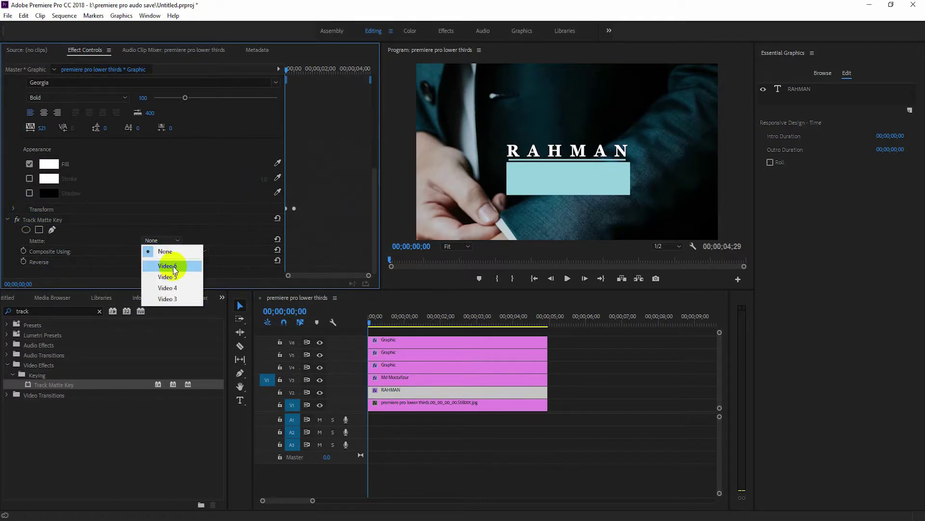
pyautogui.click(170, 266)
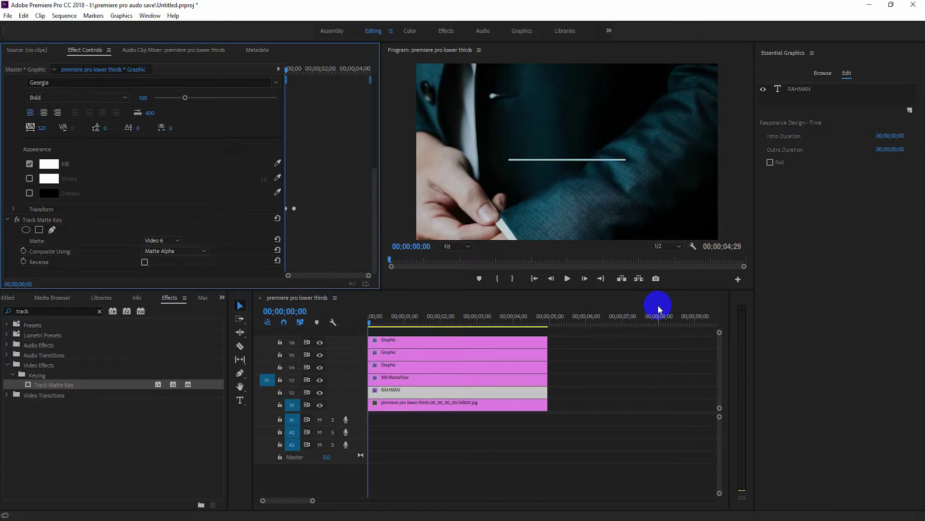
# Step: Preview the animation from the start, then park the playhead at frame 16
pyautogui.press('space')
pyautogui.press('space')
pyautogui.moveTo(413, 322); pyautogui.dragTo(325, 324)
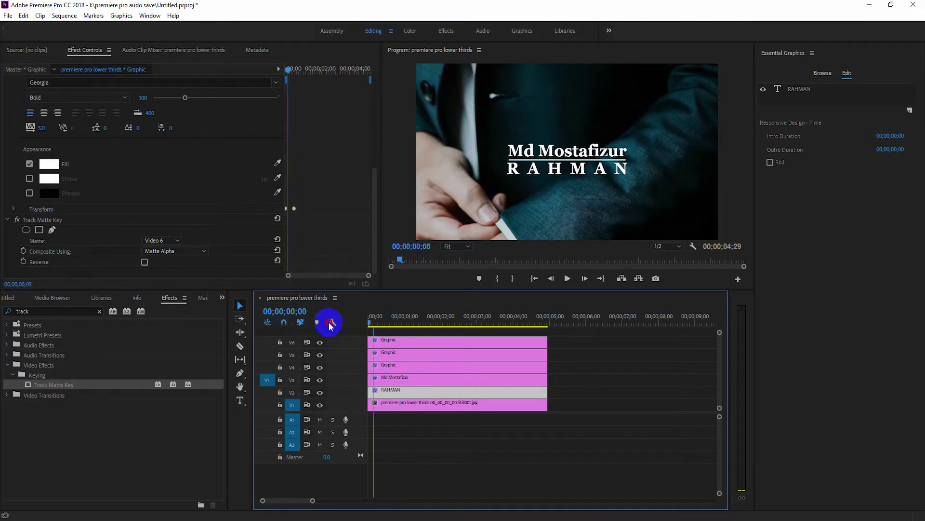
pyautogui.press('space')
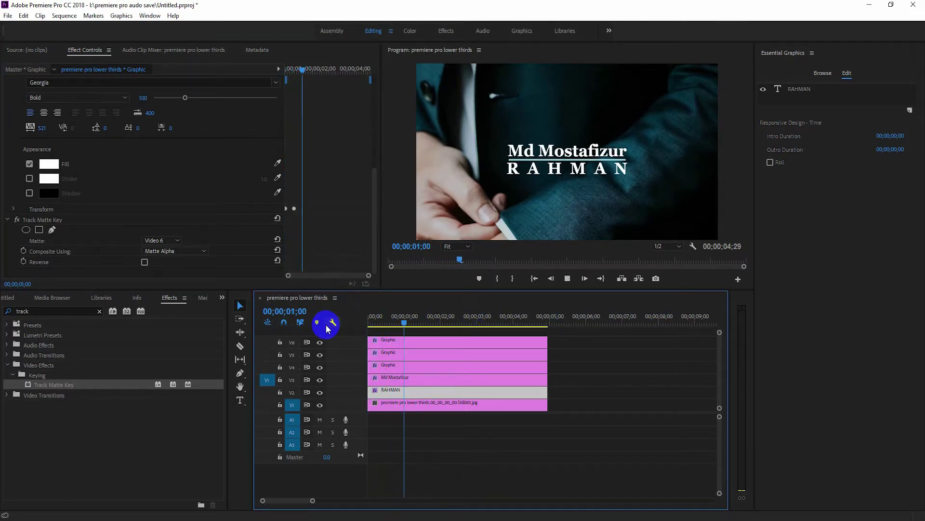
pyautogui.press('space')
pyautogui.moveTo(396, 326); pyautogui.dragTo(381, 324)
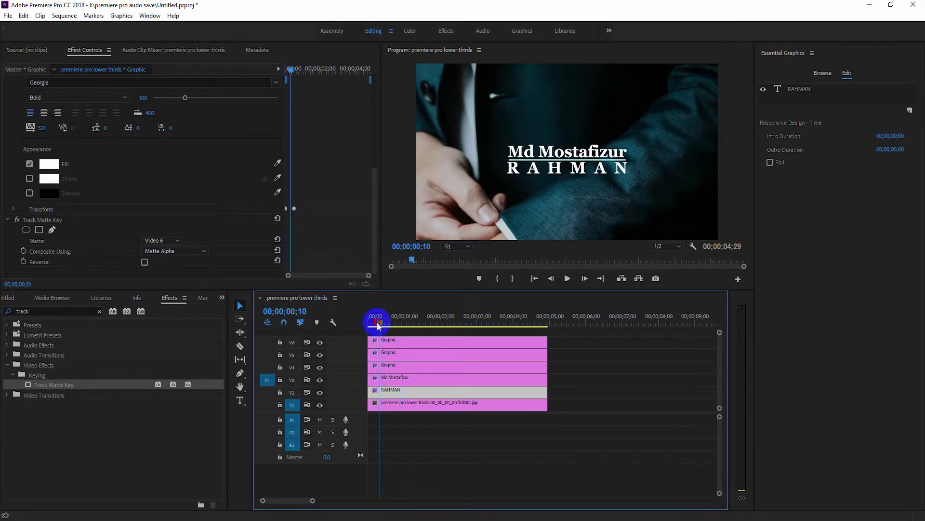
pyautogui.click(301, 311)
pyautogui.write('16')
pyautogui.press('Return')
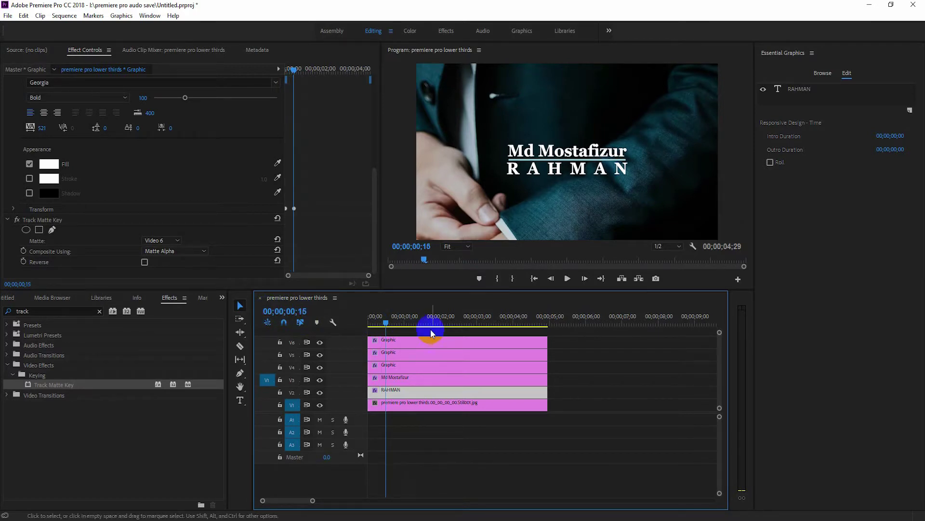
pyautogui.click(410, 365)
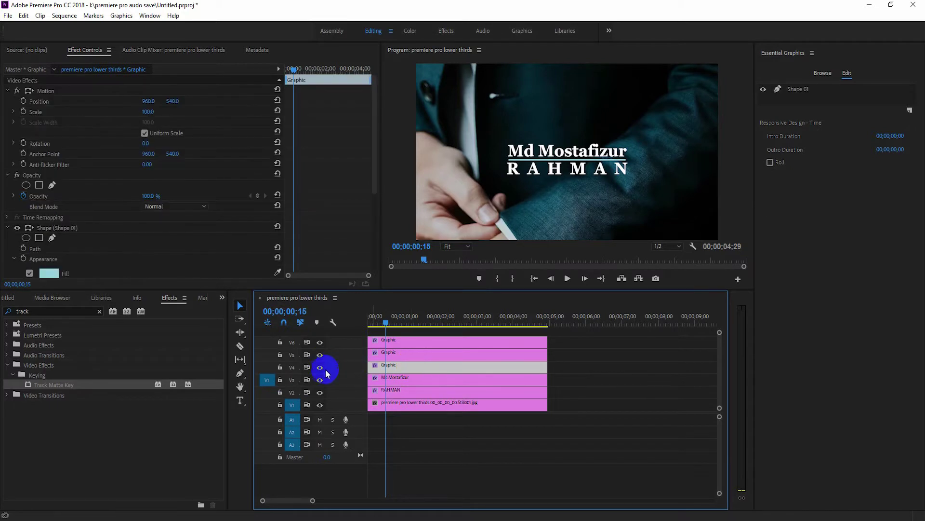
# Step: Show the divider line track and delete its Position keyframes
pyautogui.click(320, 368)
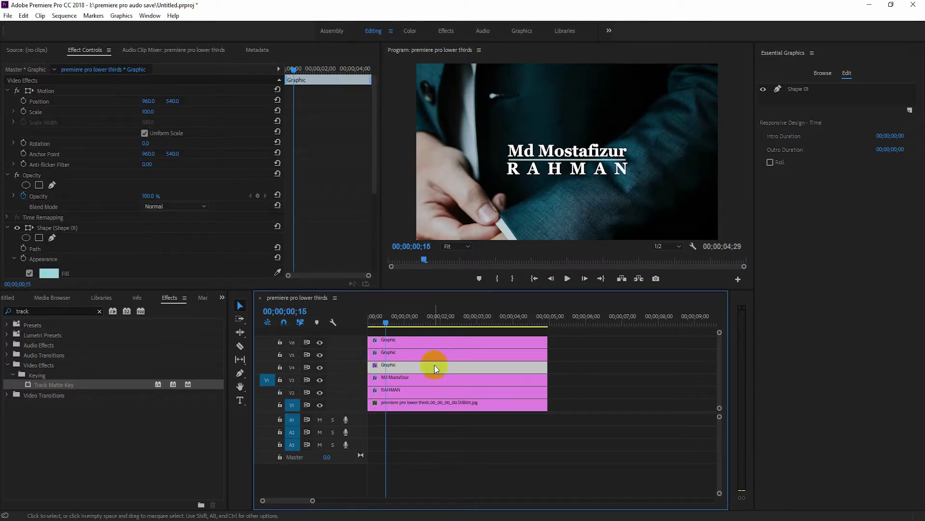
pyautogui.moveTo(375, 174); pyautogui.dragTo(371, 262)
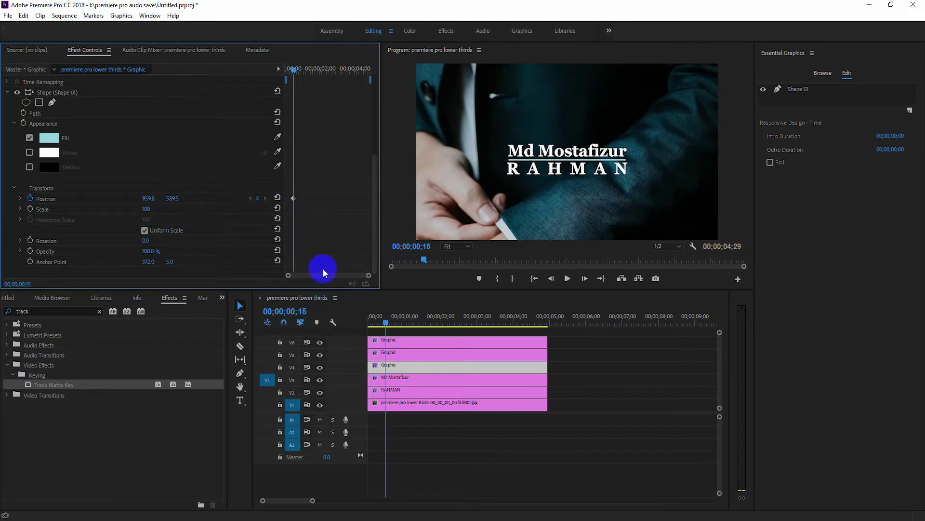
pyautogui.click(30, 198)
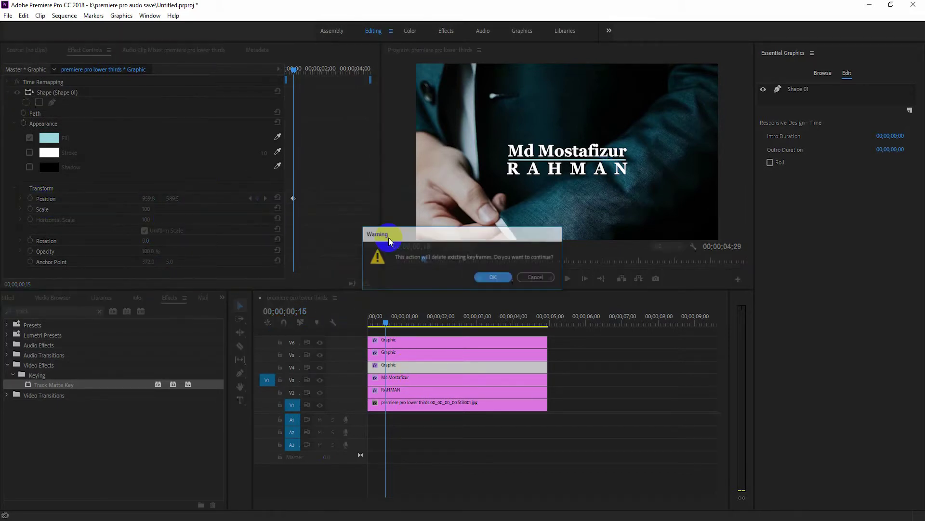
pyautogui.click(496, 277)
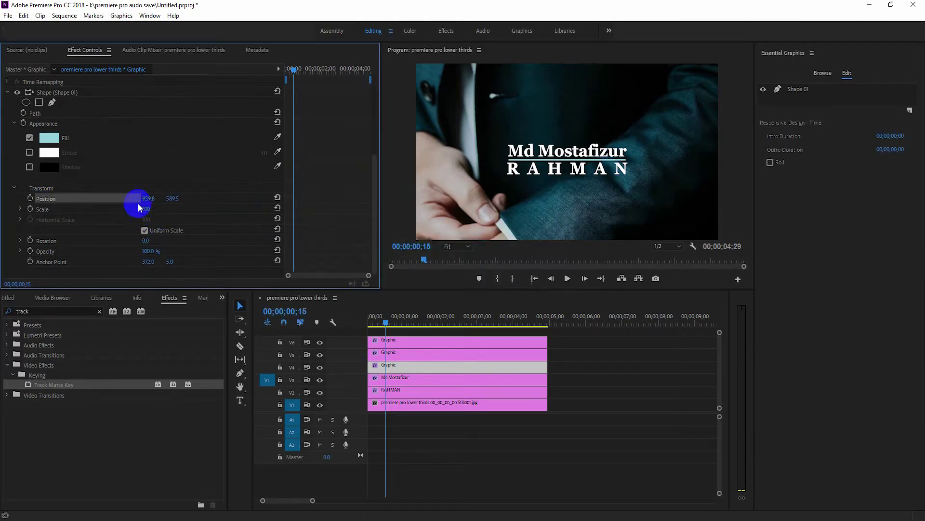
# Step: Uncheck Uniform Scale and keyframe the divider's Horizontal Scale at 110
pyautogui.moveTo(146, 212)
pyautogui.mouseDown()
pyautogui.moveTo(113, 209)
pyautogui.moveTo(153, 210)
pyautogui.mouseUp()
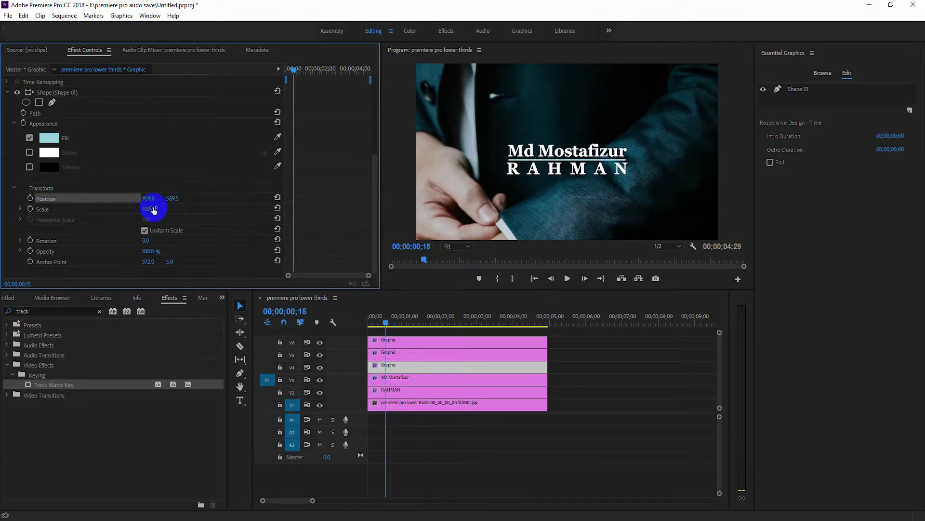
pyautogui.click(145, 230)
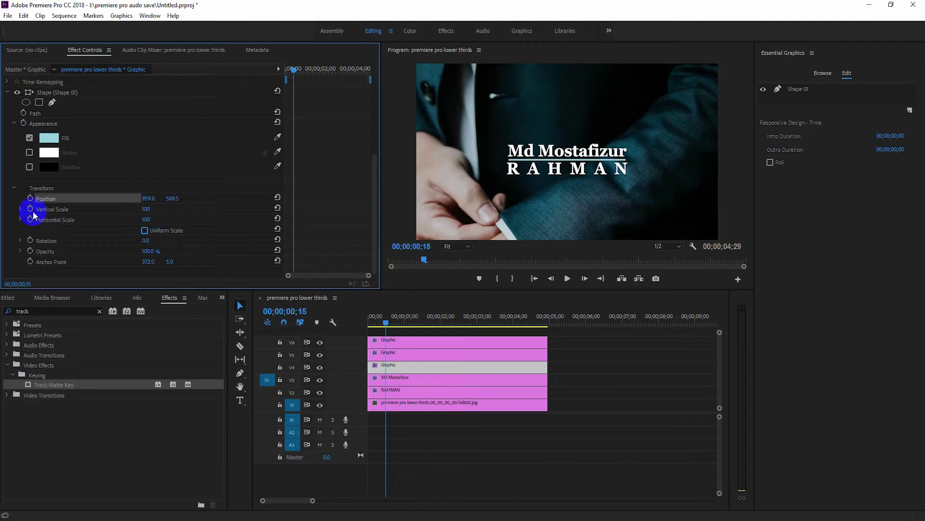
pyautogui.click(145, 212)
pyautogui.moveTo(145, 212); pyautogui.dragTo(150, 208)
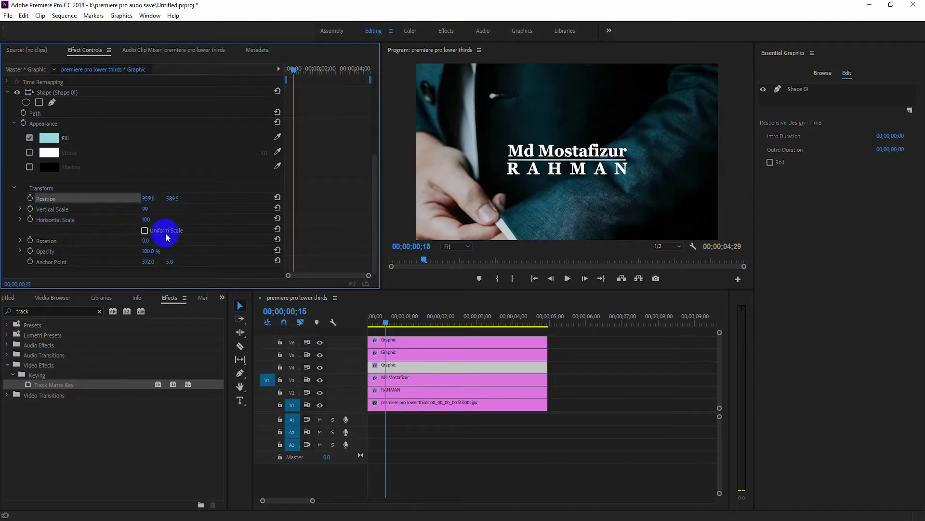
pyautogui.click(144, 220)
pyautogui.moveTo(144, 219)
pyautogui.mouseDown()
pyautogui.moveTo(154, 214)
pyautogui.moveTo(147, 211)
pyautogui.mouseUp()
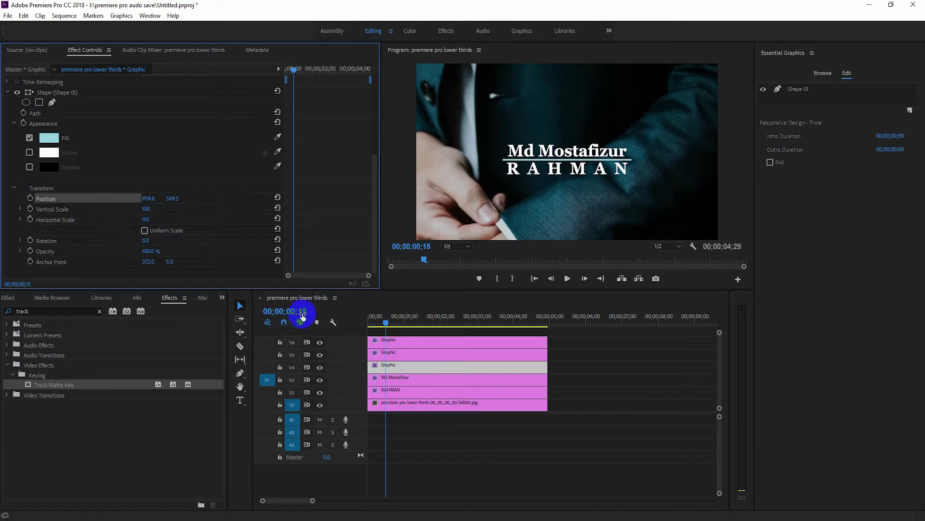
pyautogui.click(30, 219)
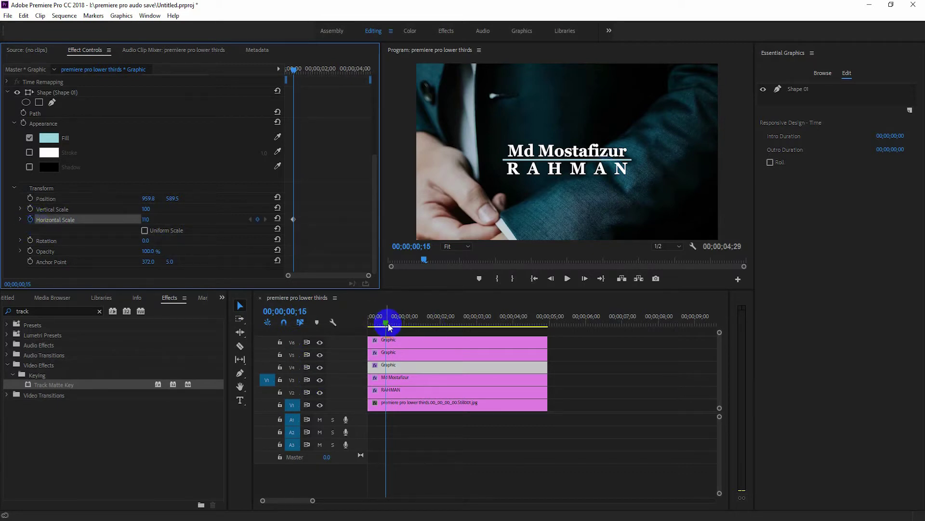
# Step: Set the divider's Horizontal Scale to 0 at the sequence start and preview
pyautogui.moveTo(389, 327); pyautogui.dragTo(336, 320)
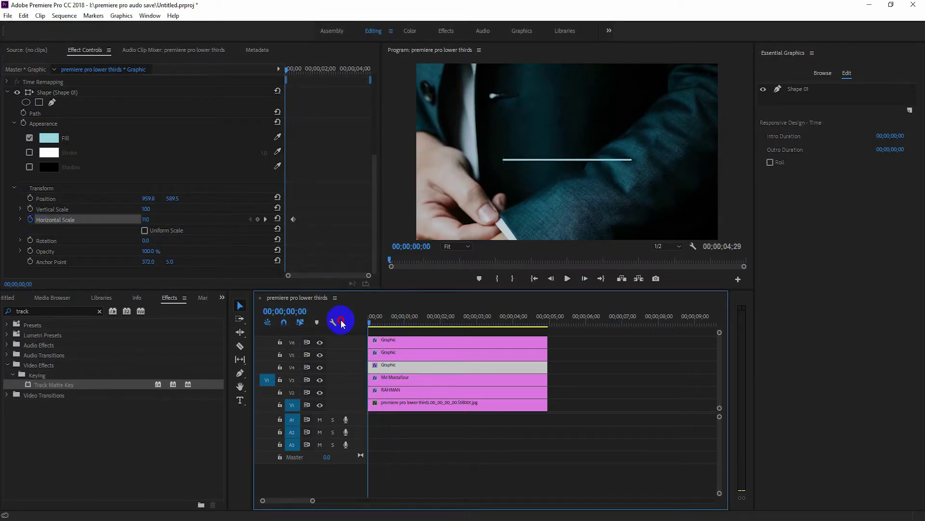
pyautogui.click(147, 221)
pyautogui.write('0')
pyautogui.press('Return')
pyautogui.press('space')
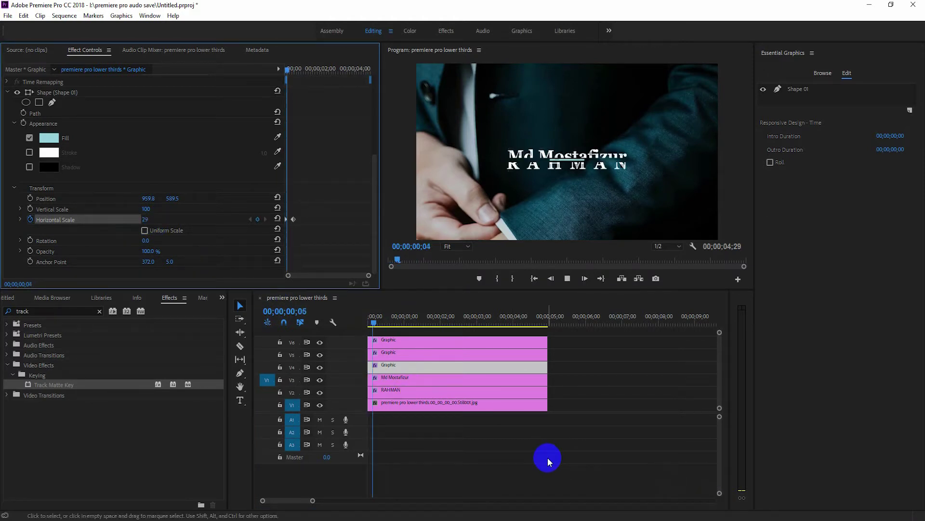
pyautogui.click(459, 366)
pyautogui.moveTo(407, 320); pyautogui.dragTo(332, 323)
pyautogui.press('space')
pyautogui.press('space')
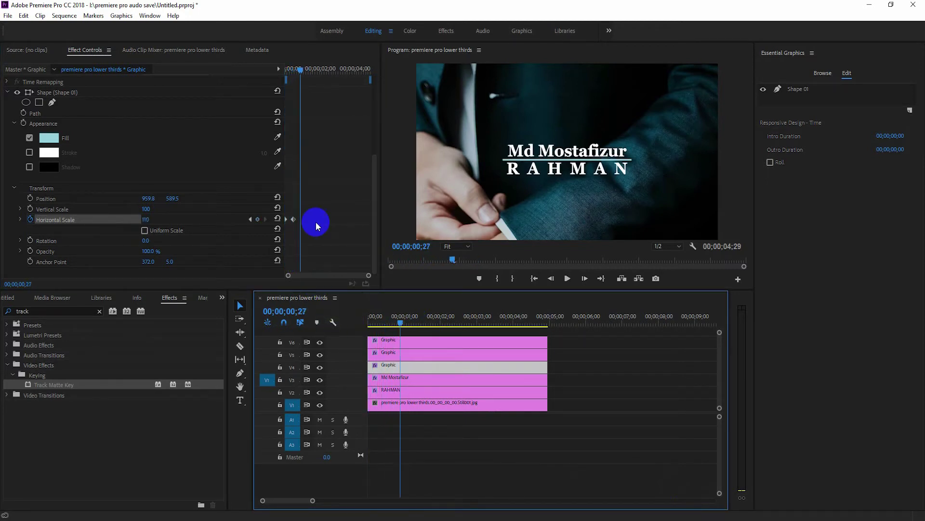
# Step: Move the 110 Horizontal Scale keyframe to the one-second mark and play it back
pyautogui.click(303, 311)
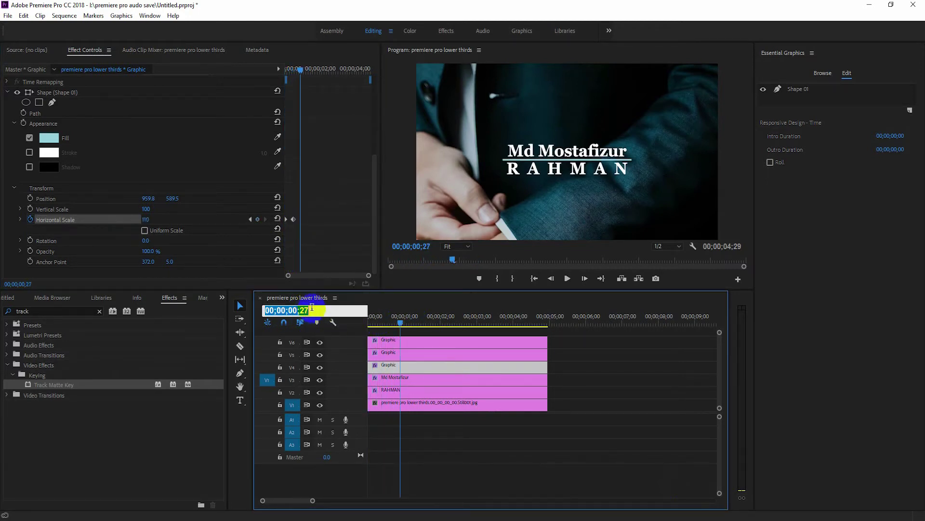
pyautogui.moveTo(299, 311); pyautogui.dragTo(311, 310)
pyautogui.write('30')
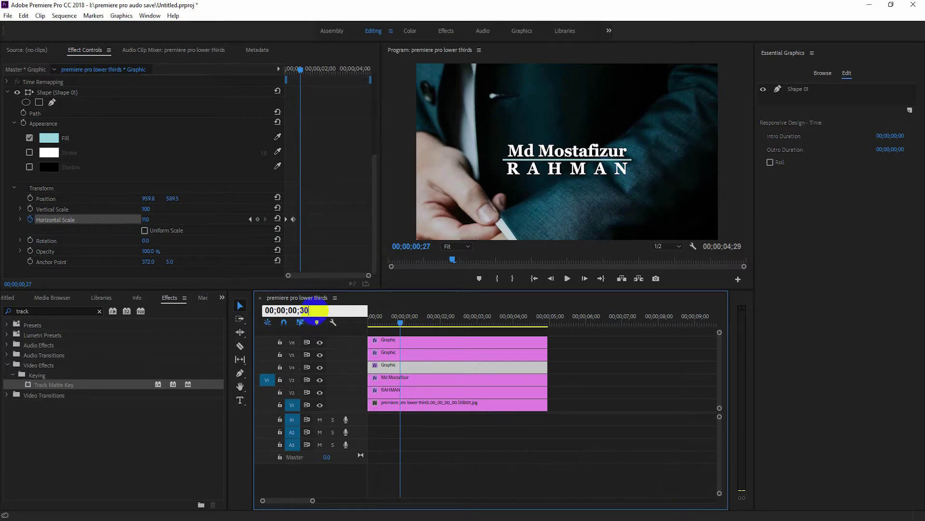
pyautogui.press('Return')
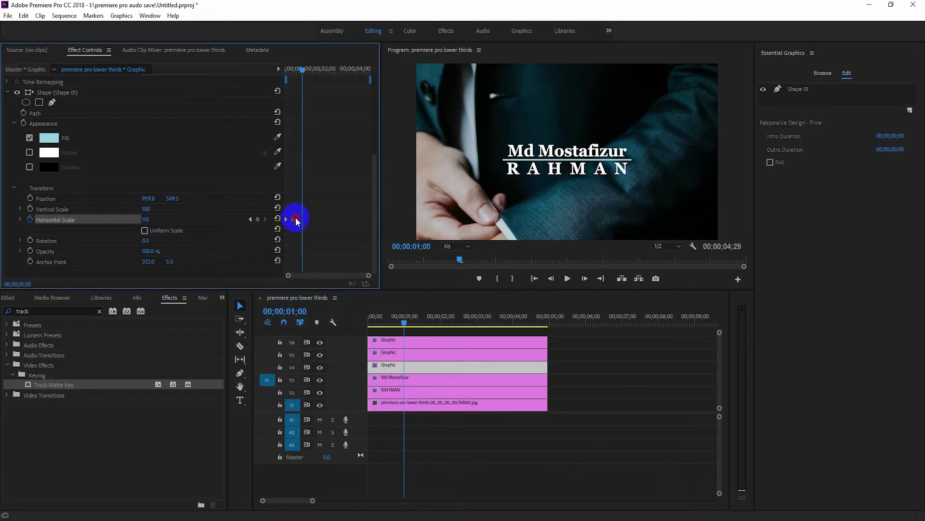
pyautogui.moveTo(293, 218); pyautogui.dragTo(302, 219)
pyautogui.click(348, 320)
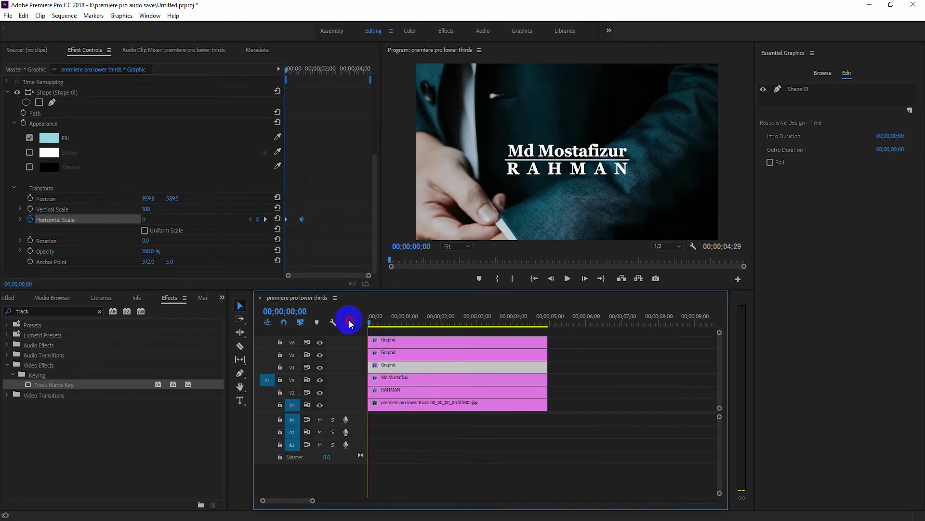
pyautogui.press('Home')
pyautogui.press('space')
pyautogui.press('space')
pyautogui.click(301, 219)
pyautogui.rightClick(302, 219)
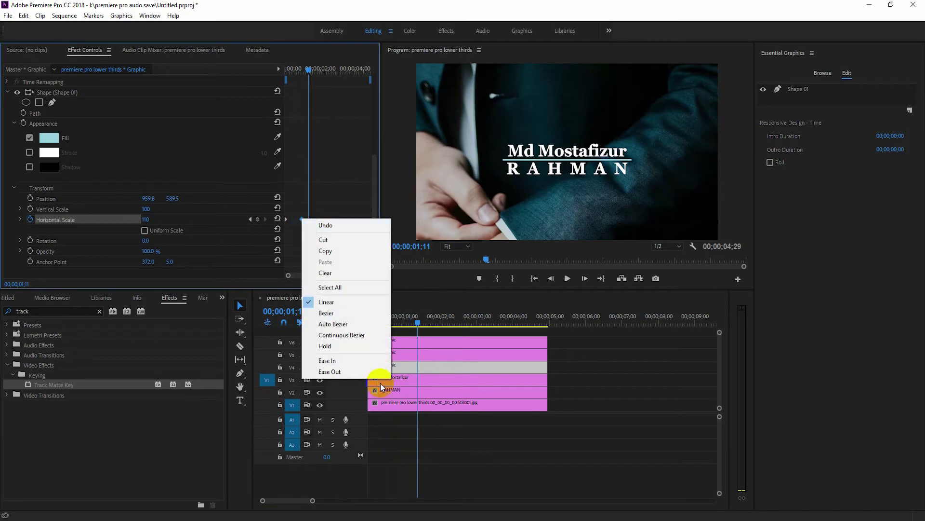
# Step: Apply Ease In and Ease Out to the divider line's scale keyframe
pyautogui.click(363, 360)
pyautogui.rightClick(284, 219)
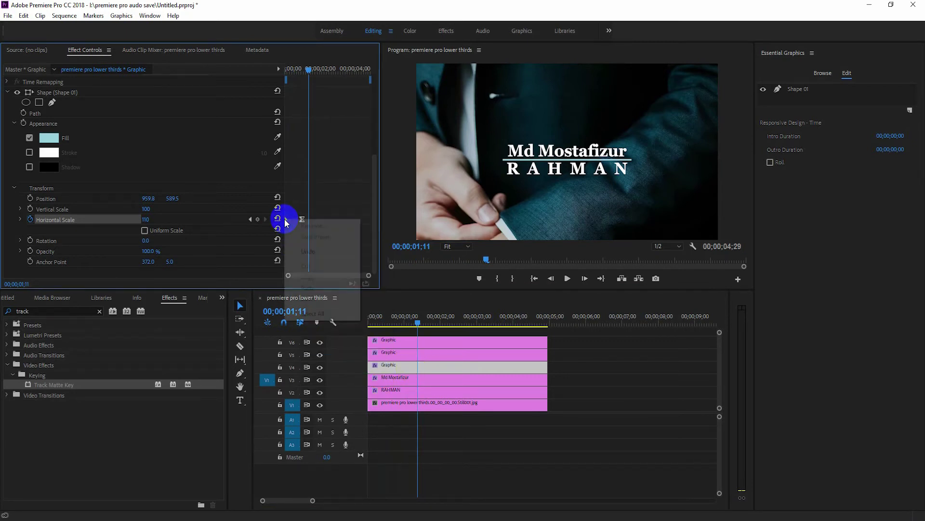
pyautogui.click(291, 221)
pyautogui.rightClick(287, 220)
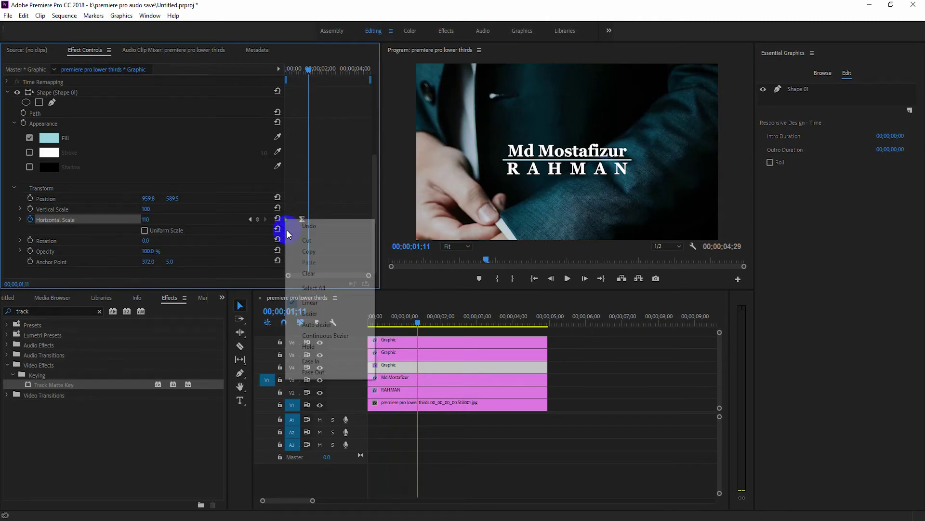
pyautogui.click(345, 372)
# Step: Reshape the Horizontal Scale speed curve to peak near 427.6, then preview from the start
pyautogui.click(20, 219)
pyautogui.scroll(-5, 370, 215)
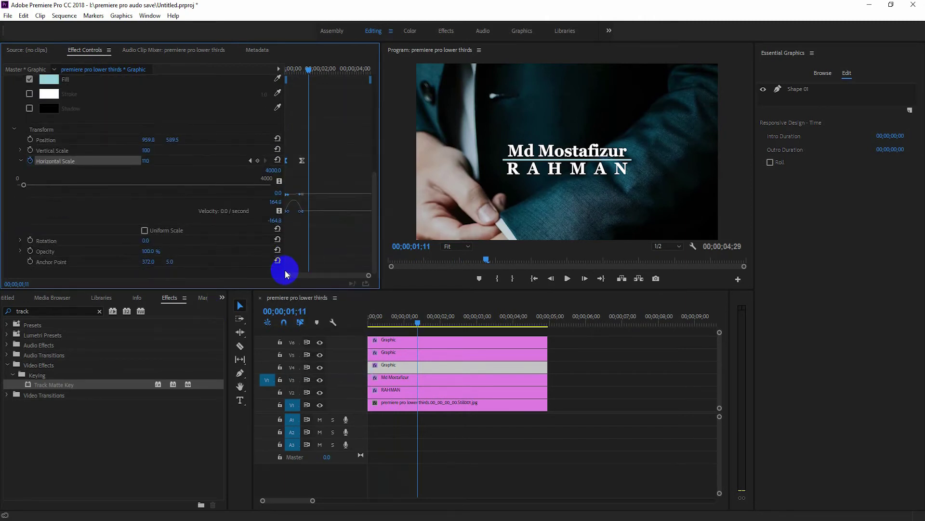
pyautogui.moveTo(289, 276); pyautogui.dragTo(314, 276)
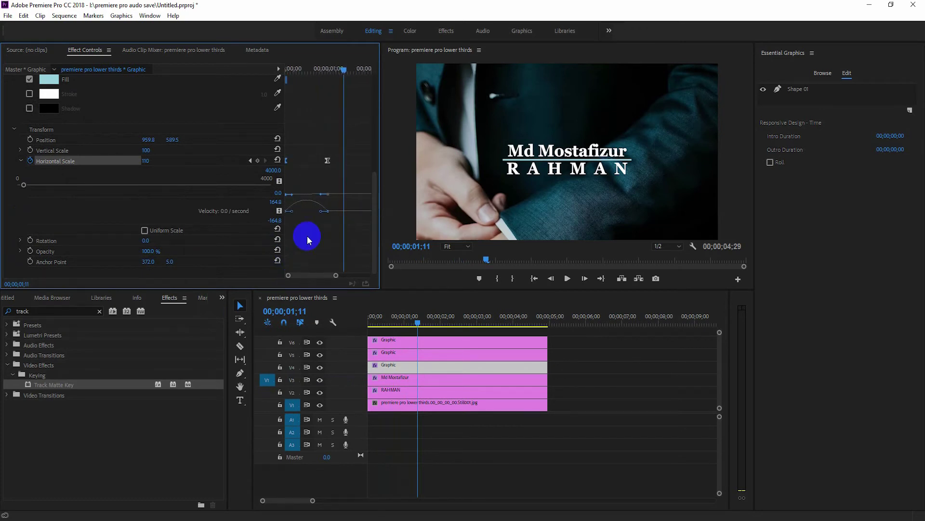
pyautogui.moveTo(319, 213); pyautogui.dragTo(303, 213)
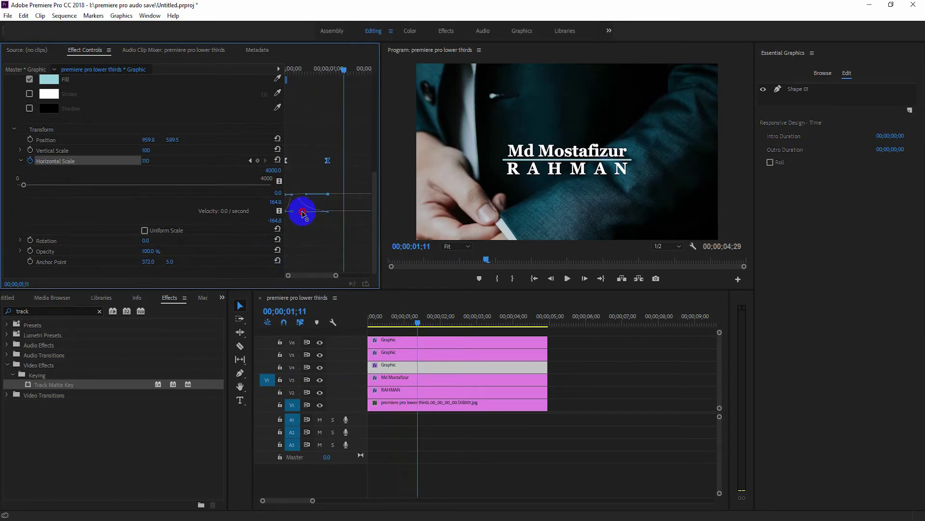
pyautogui.moveTo(302, 214); pyautogui.dragTo(302, 210)
pyautogui.moveTo(417, 322); pyautogui.dragTo(327, 324)
pyautogui.press('space')
pyautogui.press('space')
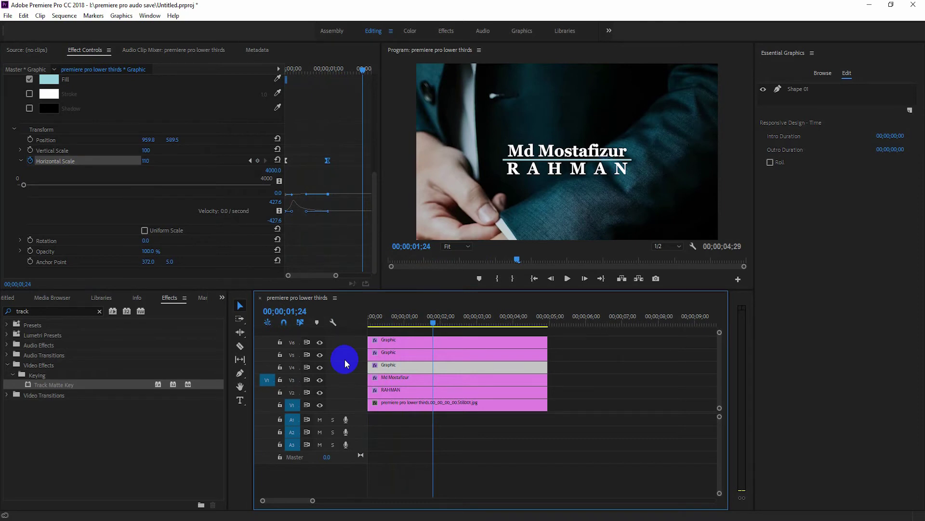